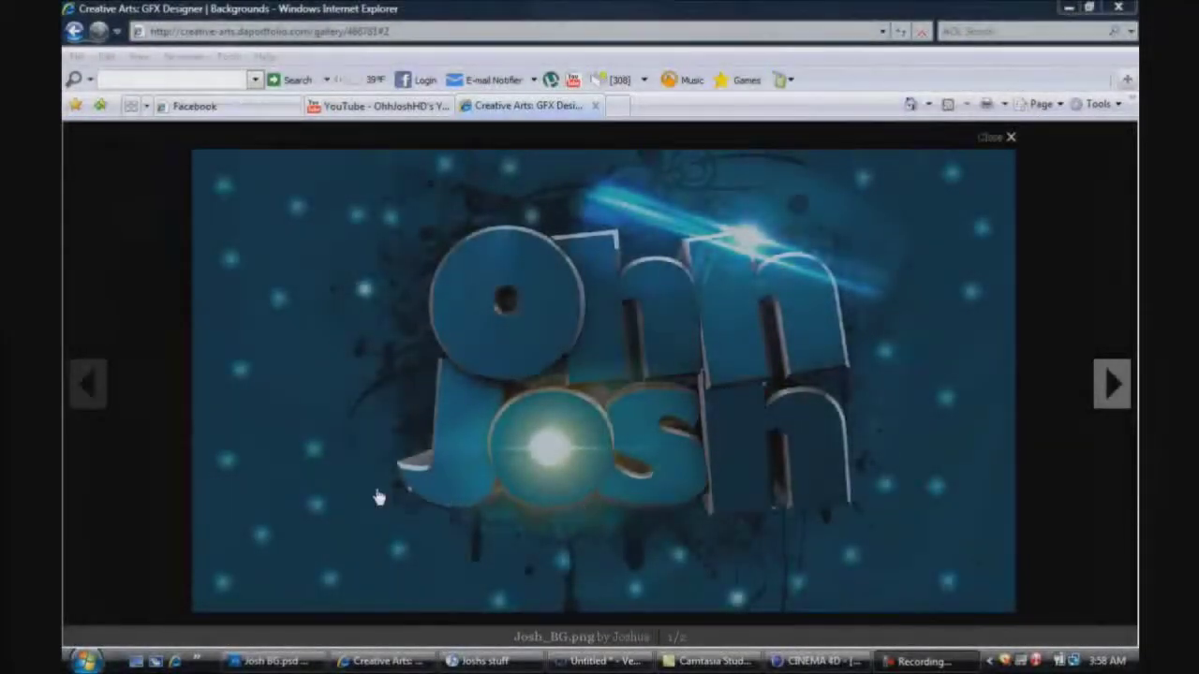
Advance the Internet Explorer gallery to SDTV_BG.png, then switch to the empty CINEMA 4D scene
click(1114, 386)
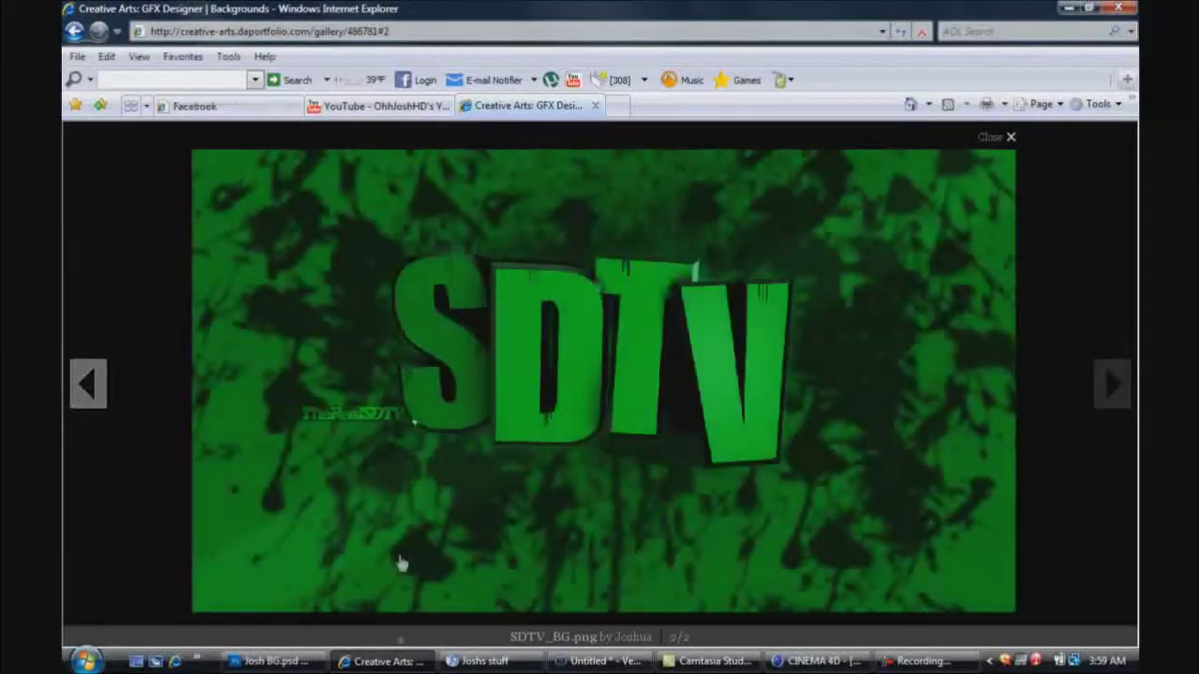
mouse_move(394, 665)
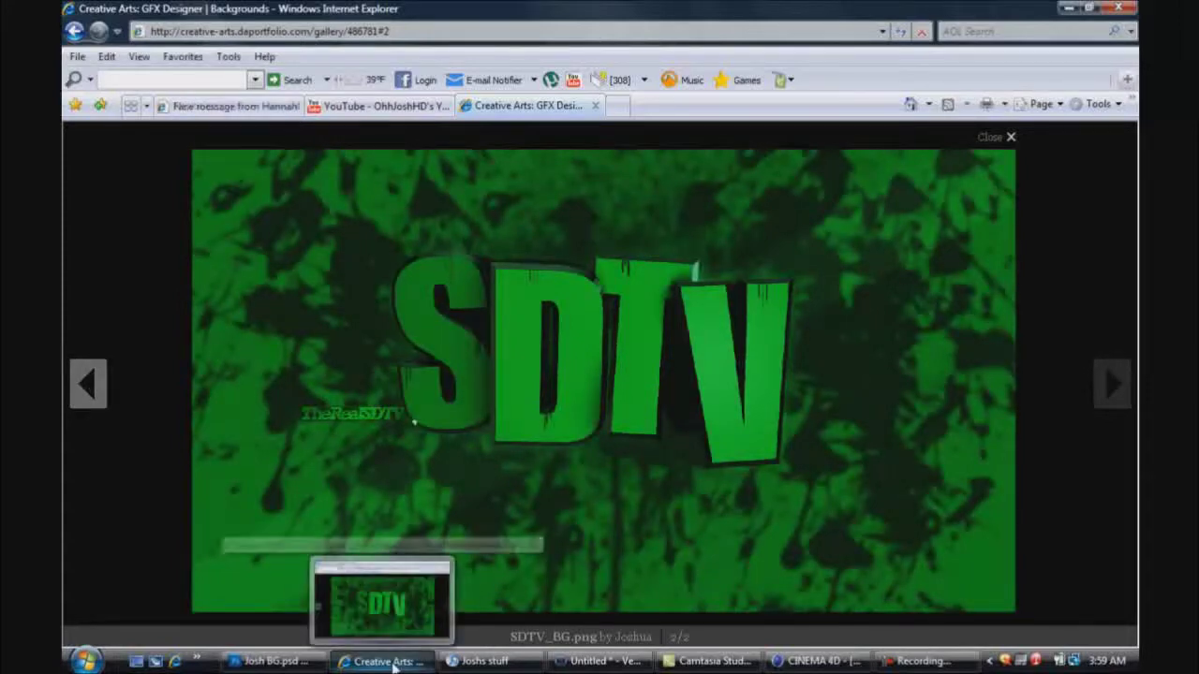
click(817, 662)
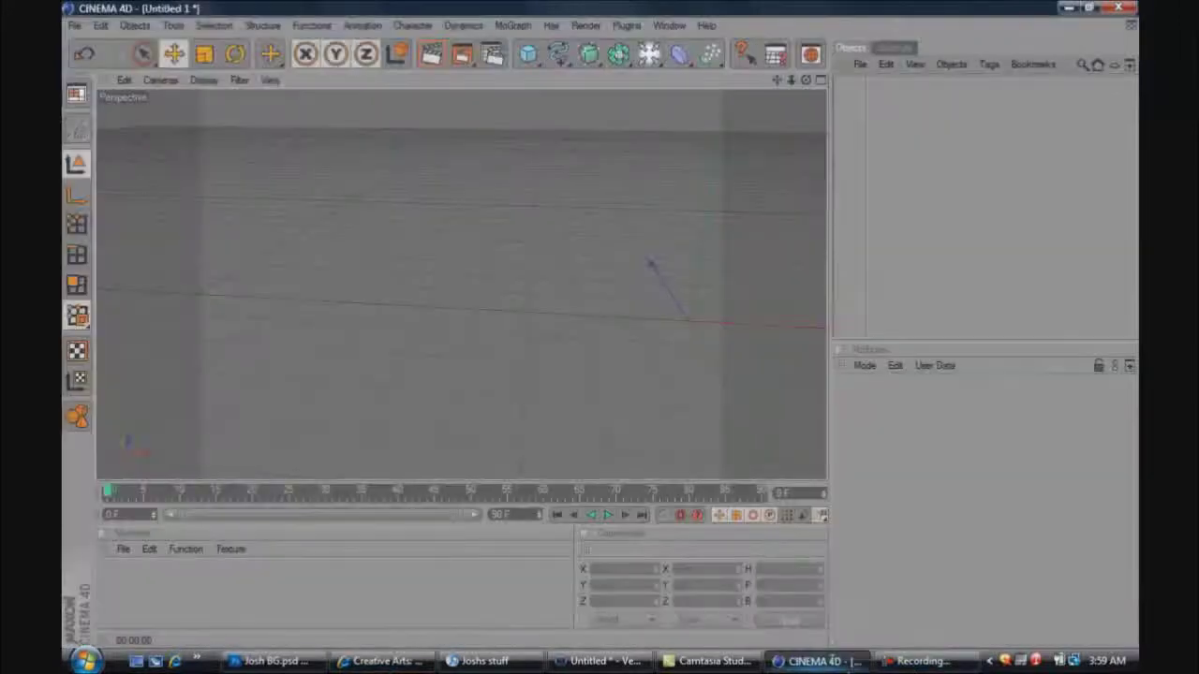
Add a MoGraph Text object reading 'Tutorial' with an extrusion depth of 200
click(520, 27)
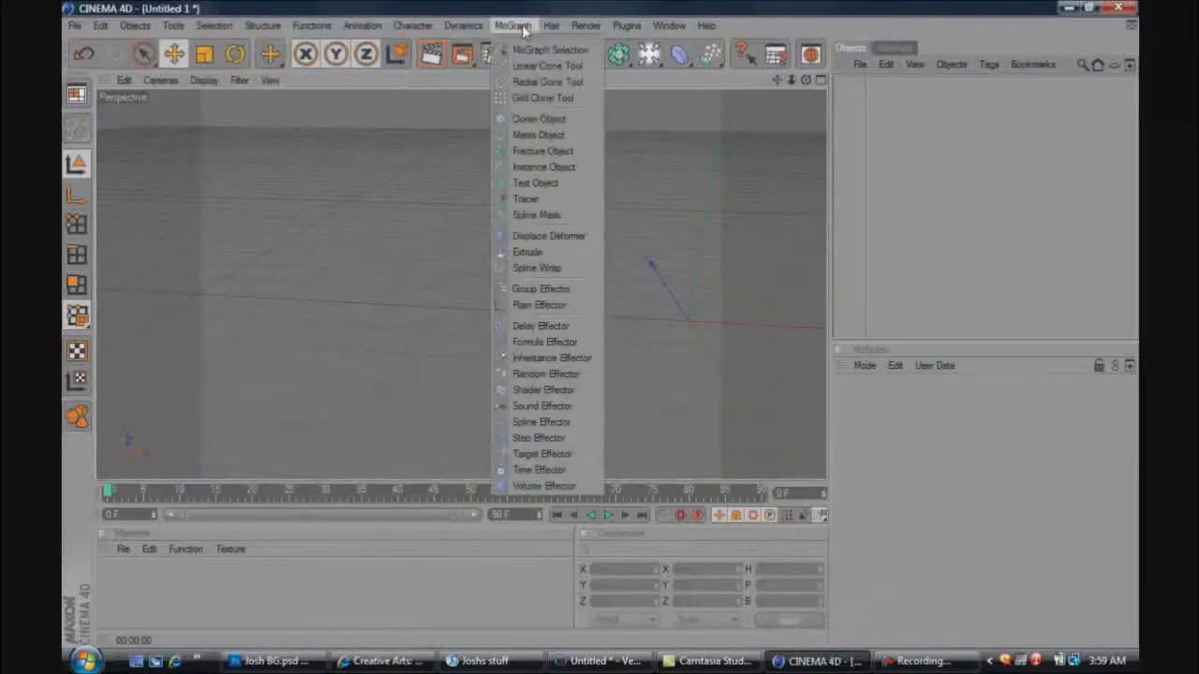
click(547, 184)
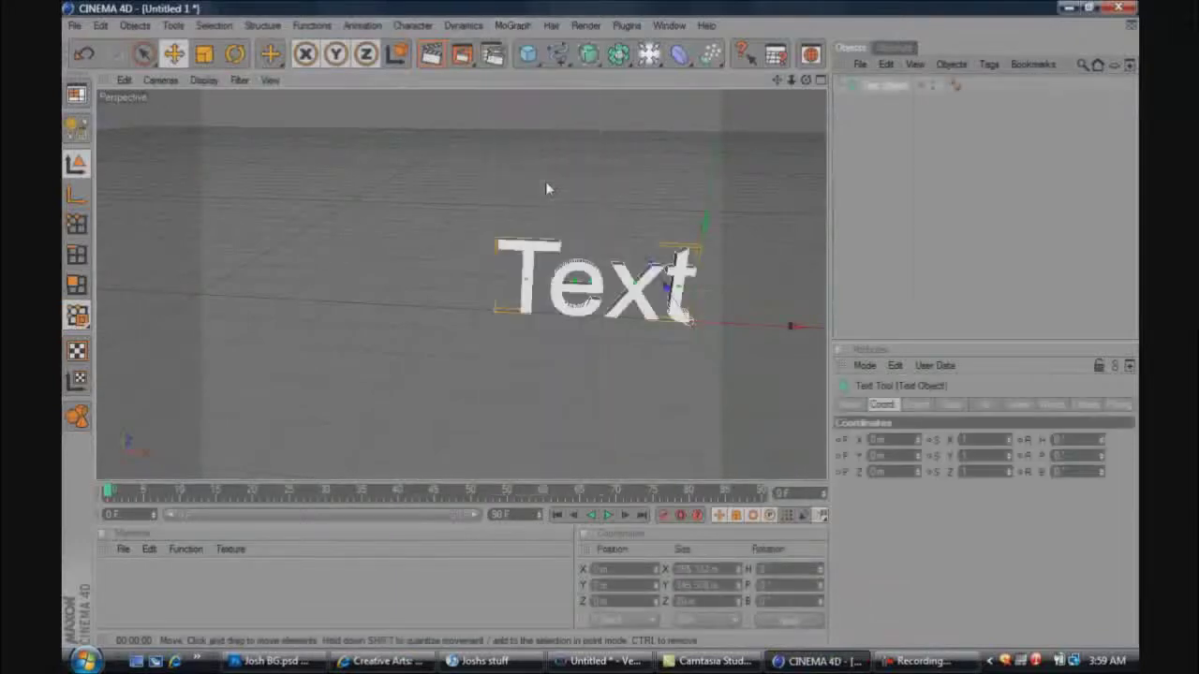
click(915, 404)
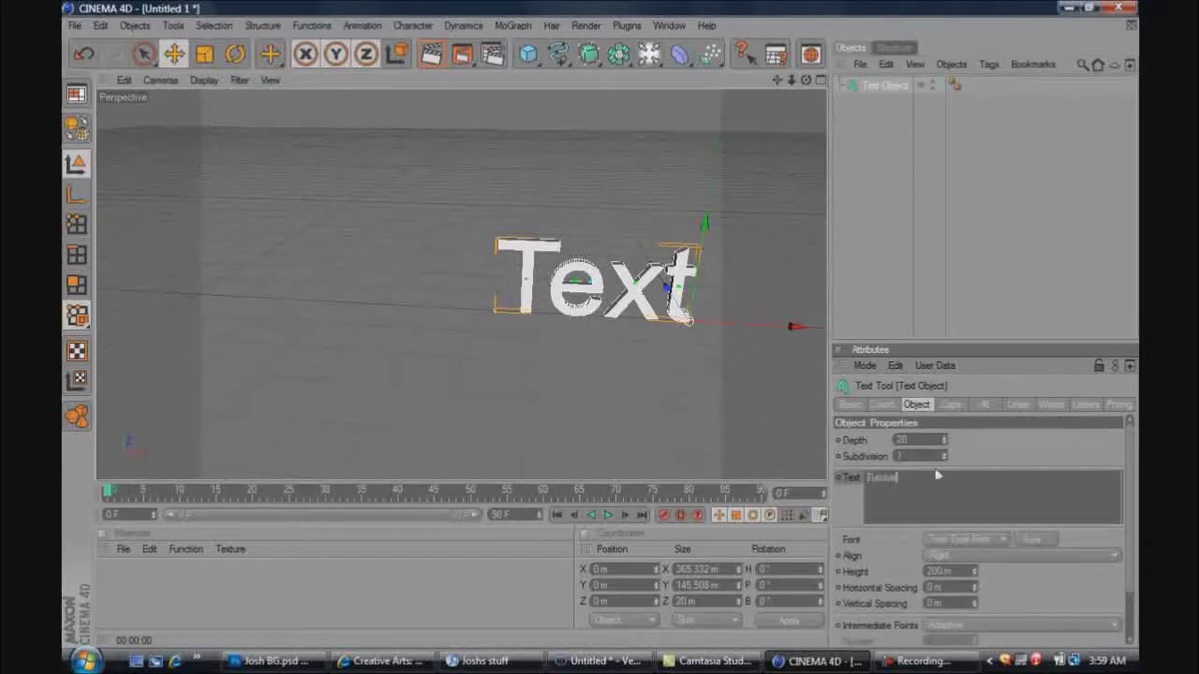
key(Tab)
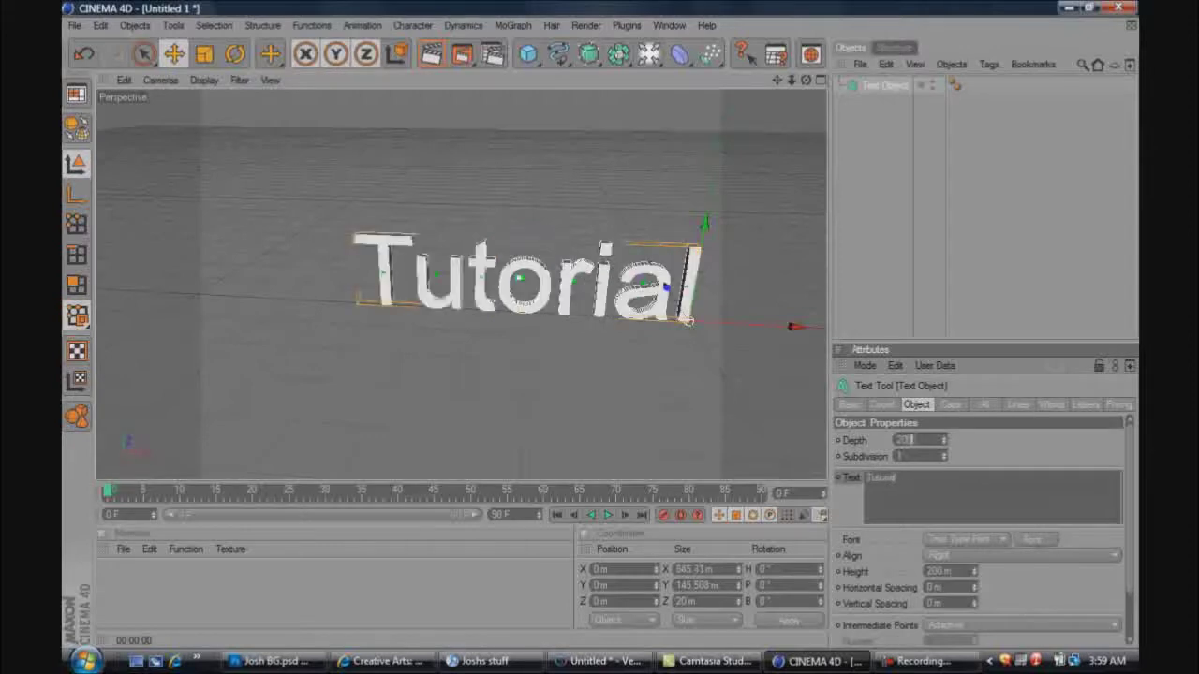
text(200)
key(Return)
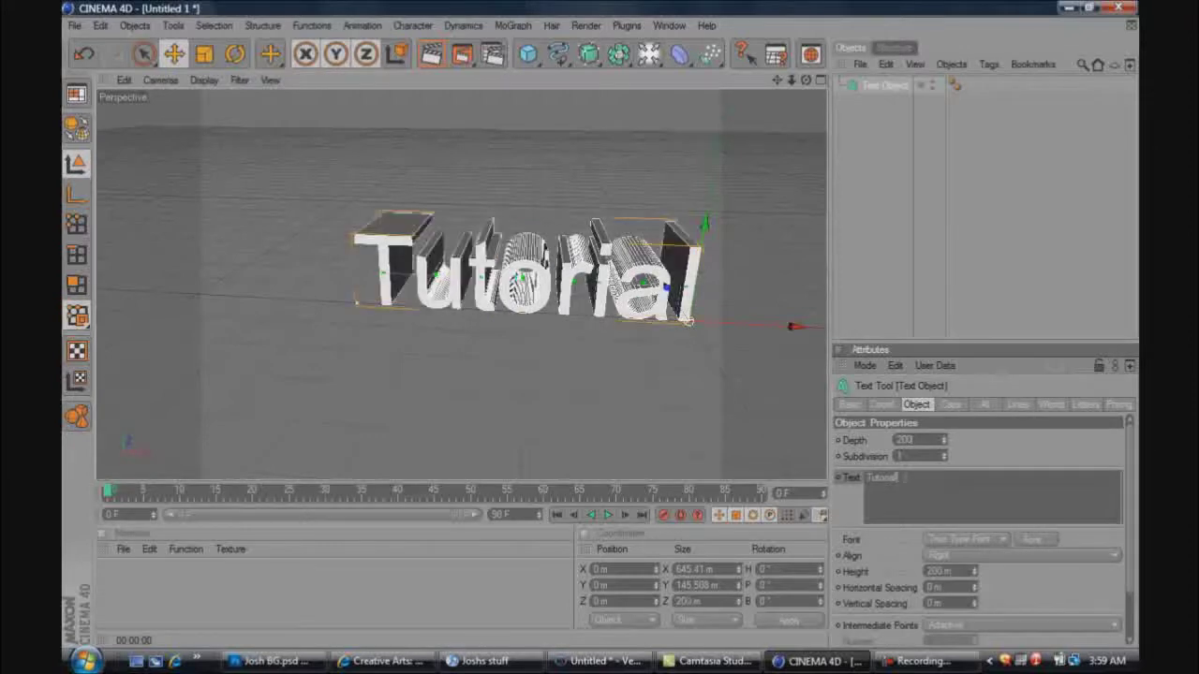
click(1032, 541)
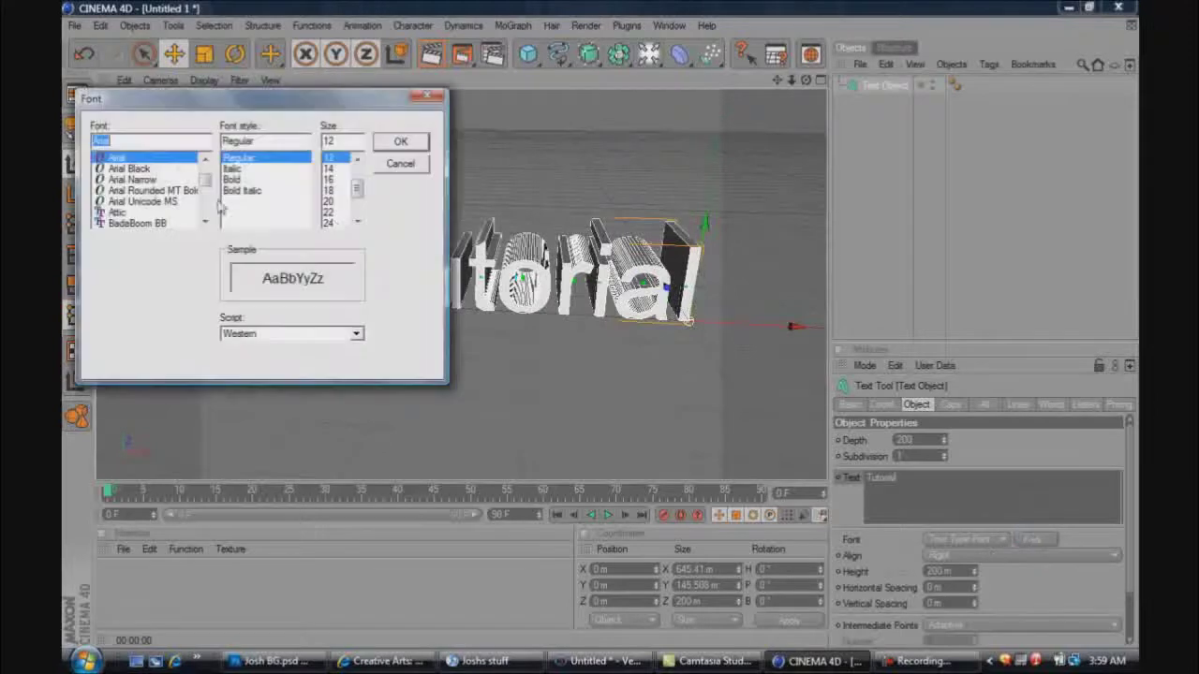
Set the text font to Gill Sans MT Ultra Bold with 15 m horizontal letter spacing
text(gil)
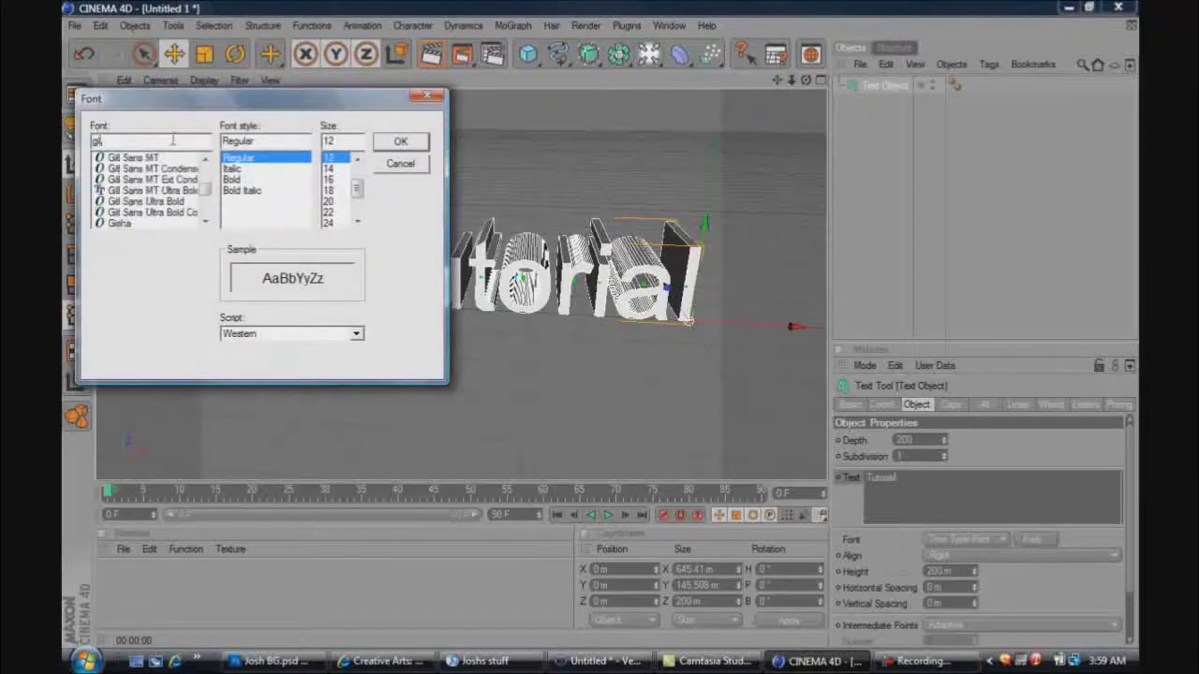
click(146, 191)
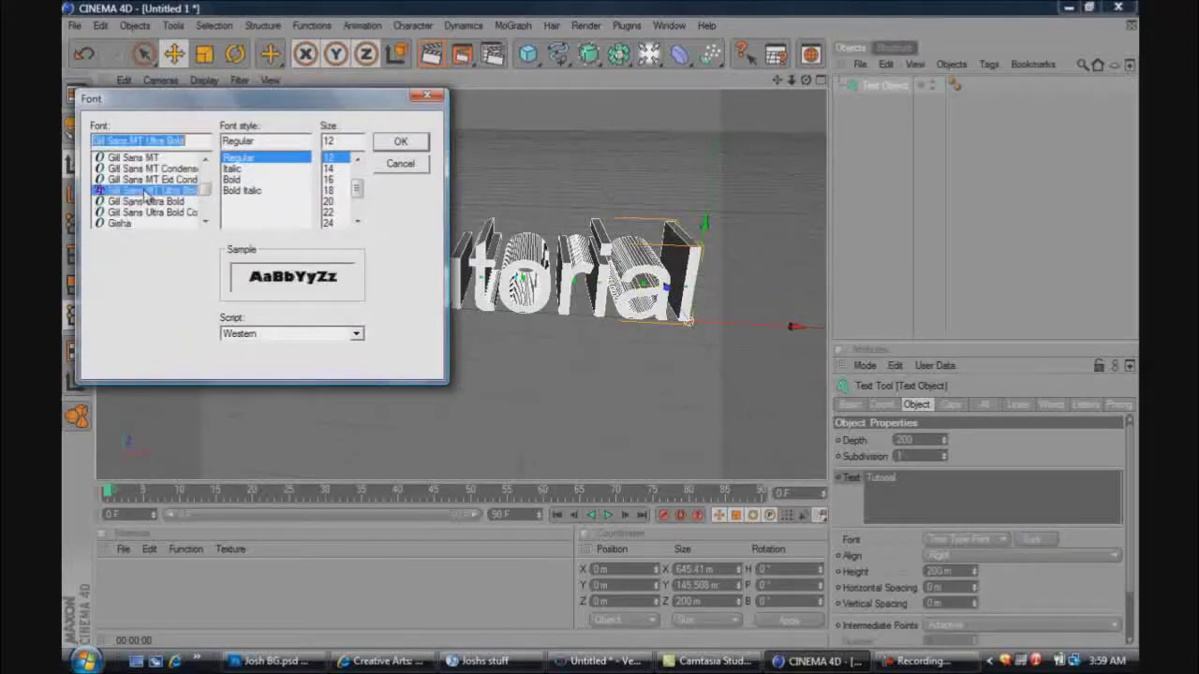
click(399, 142)
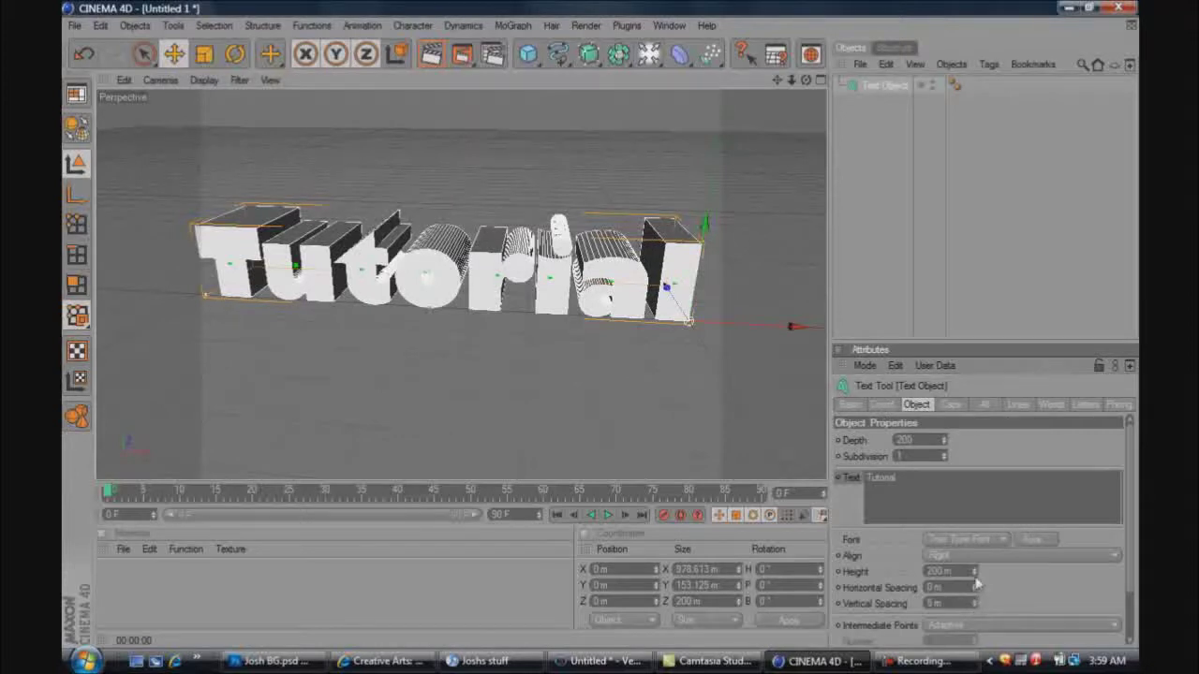
drag(977, 583, 977, 571)
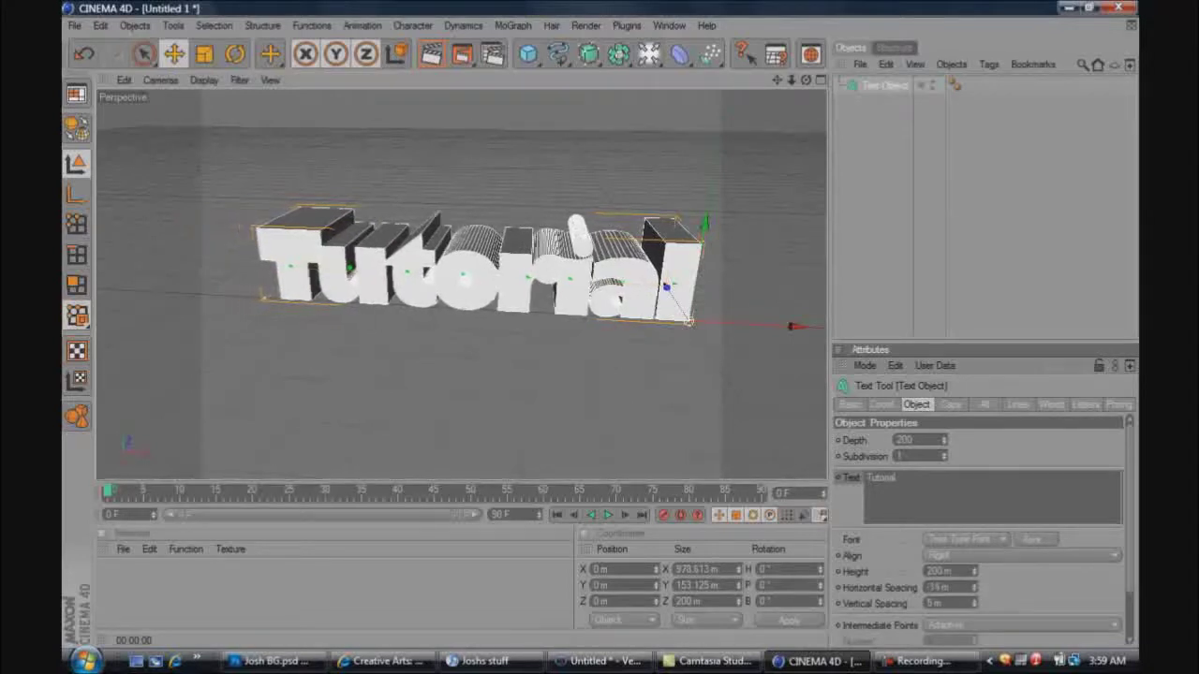
key(ctrl+r)
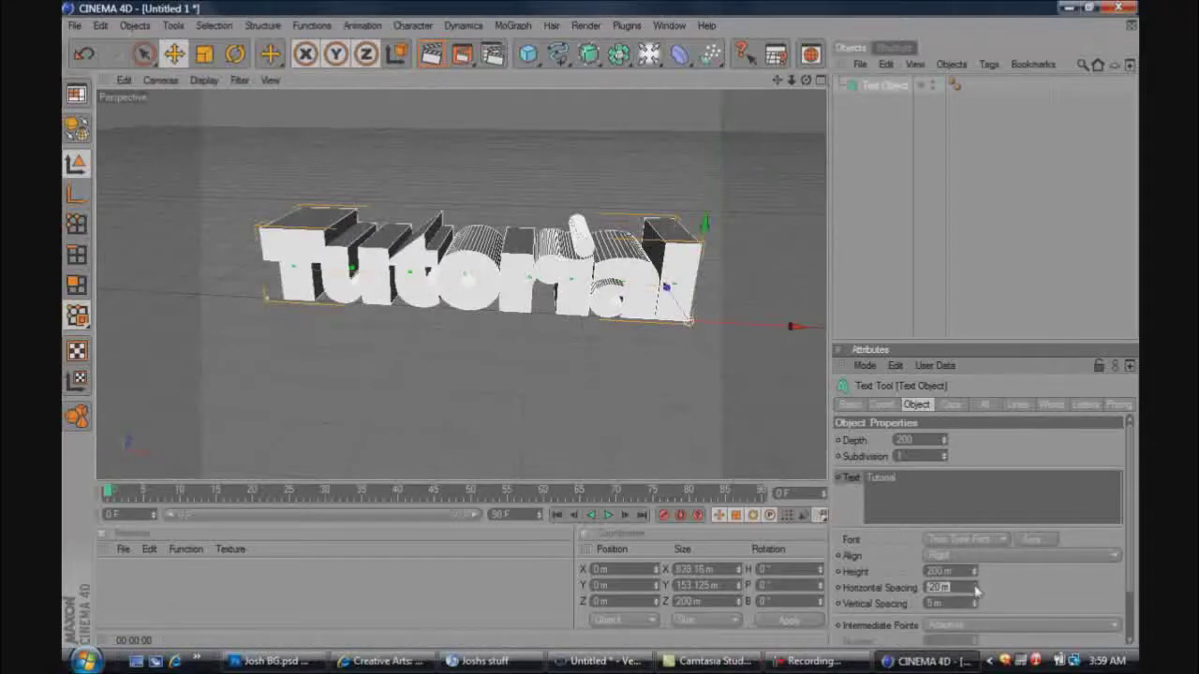
drag(977, 590, 977, 588)
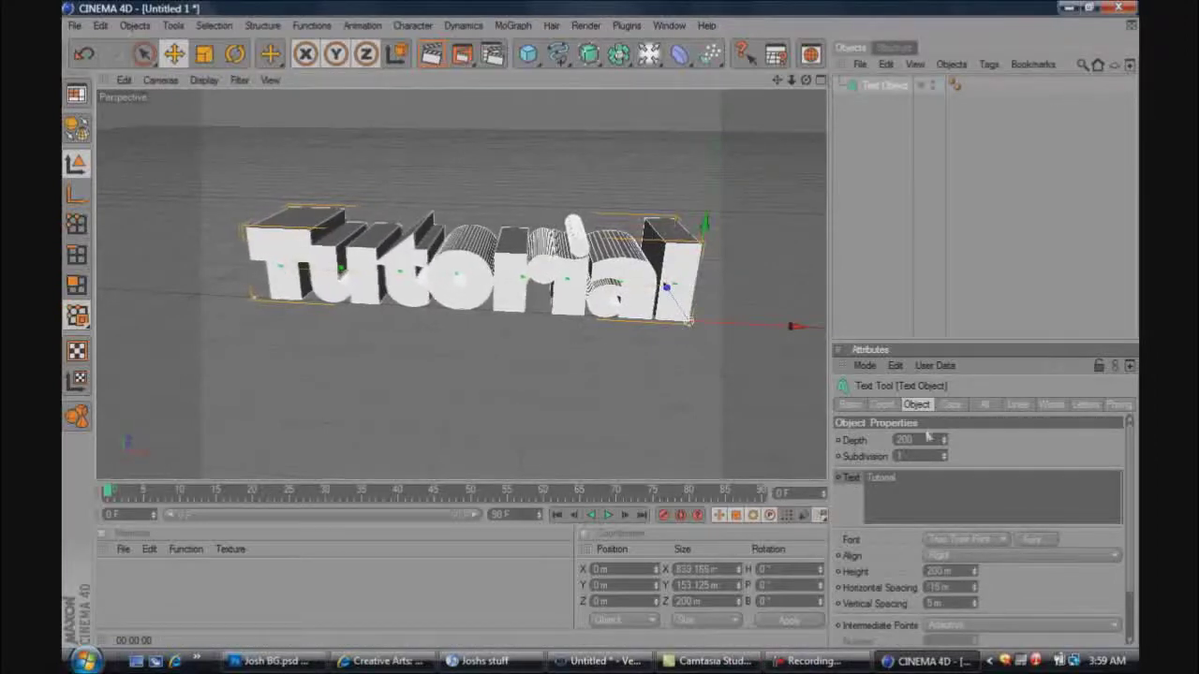
Give both the start and end caps of the text a Fillet Cap
click(951, 404)
click(971, 440)
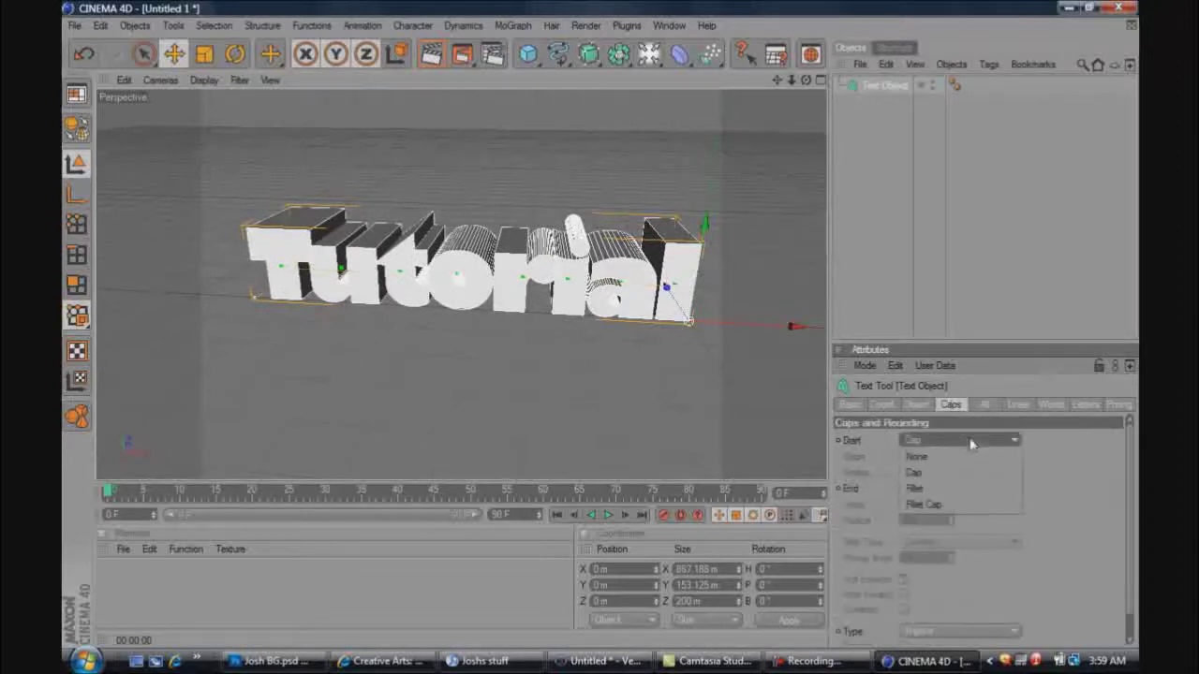
click(926, 504)
click(950, 488)
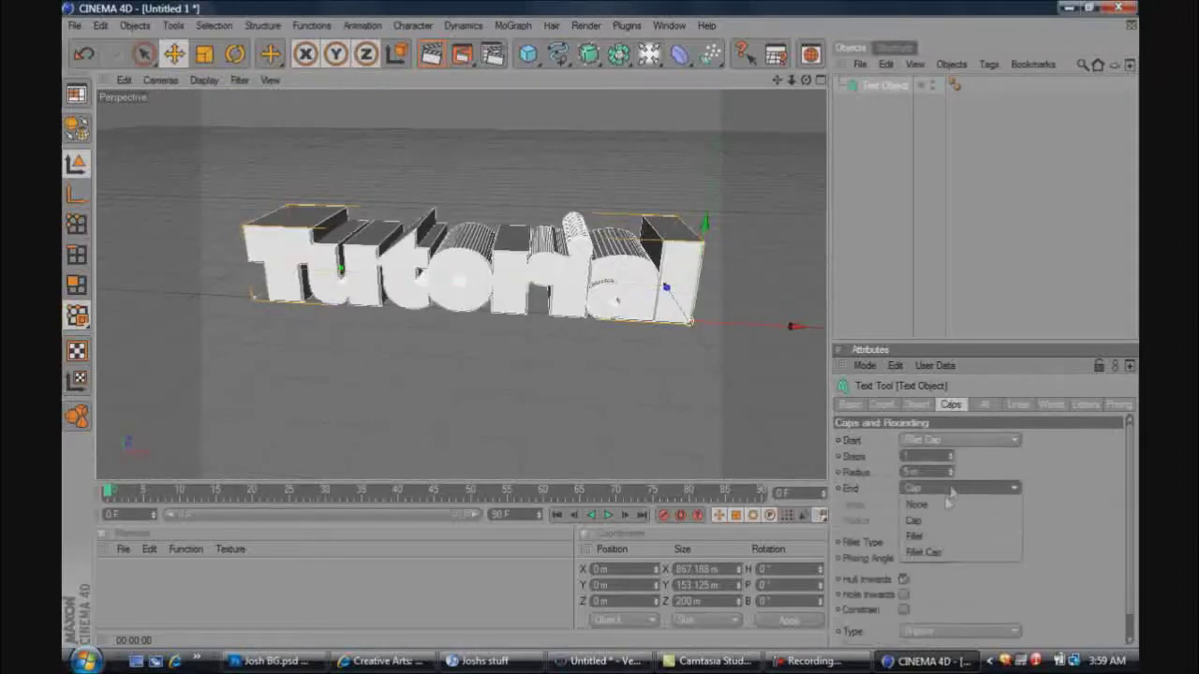
click(941, 551)
click(885, 254)
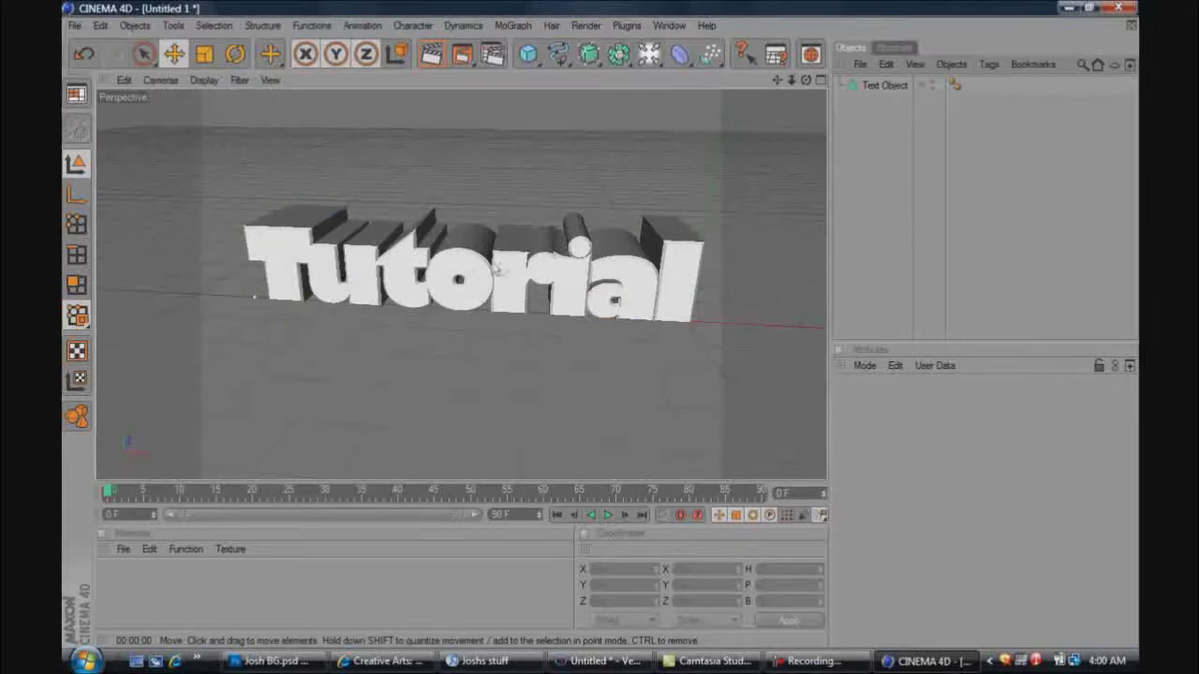
Add a Random Effector to the Tutorial text: position 13/26/36 m, rotation -7°/-7°/11°
click(526, 28)
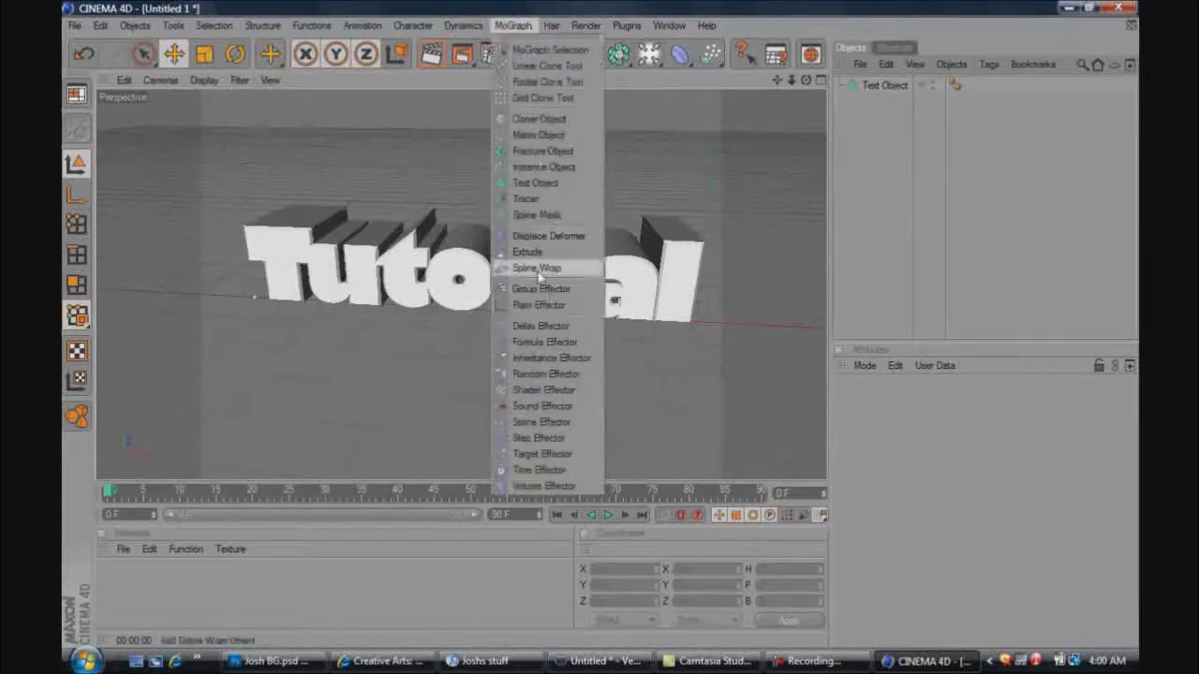
click(891, 85)
click(890, 86)
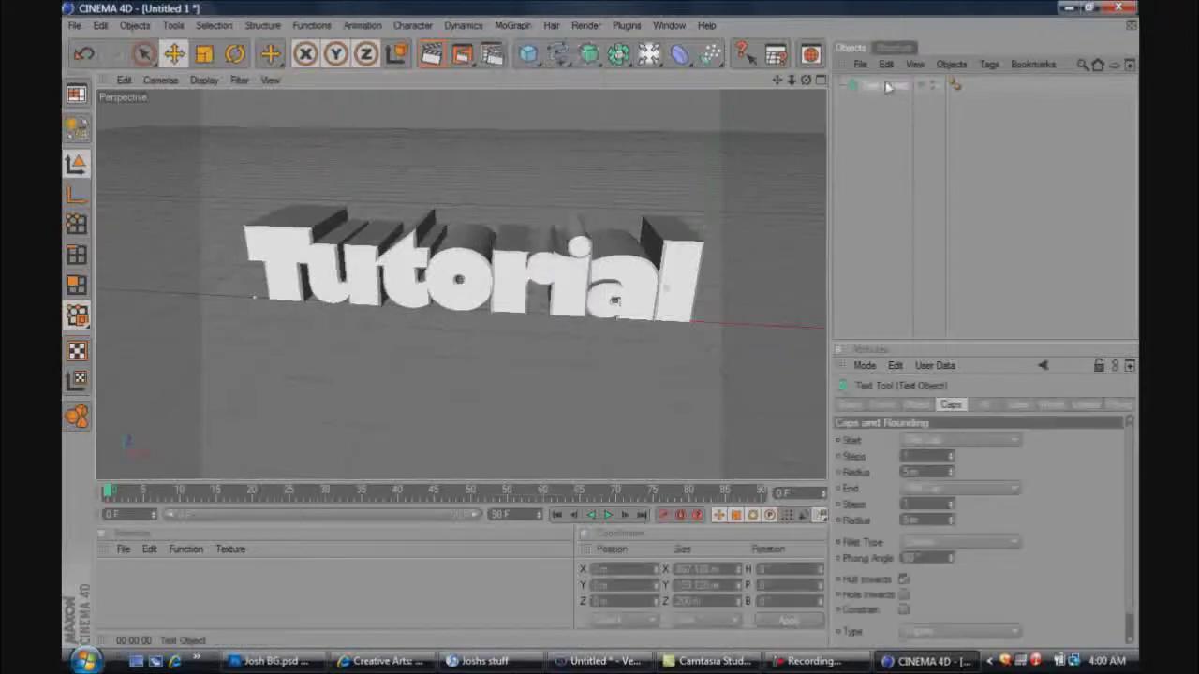
click(511, 25)
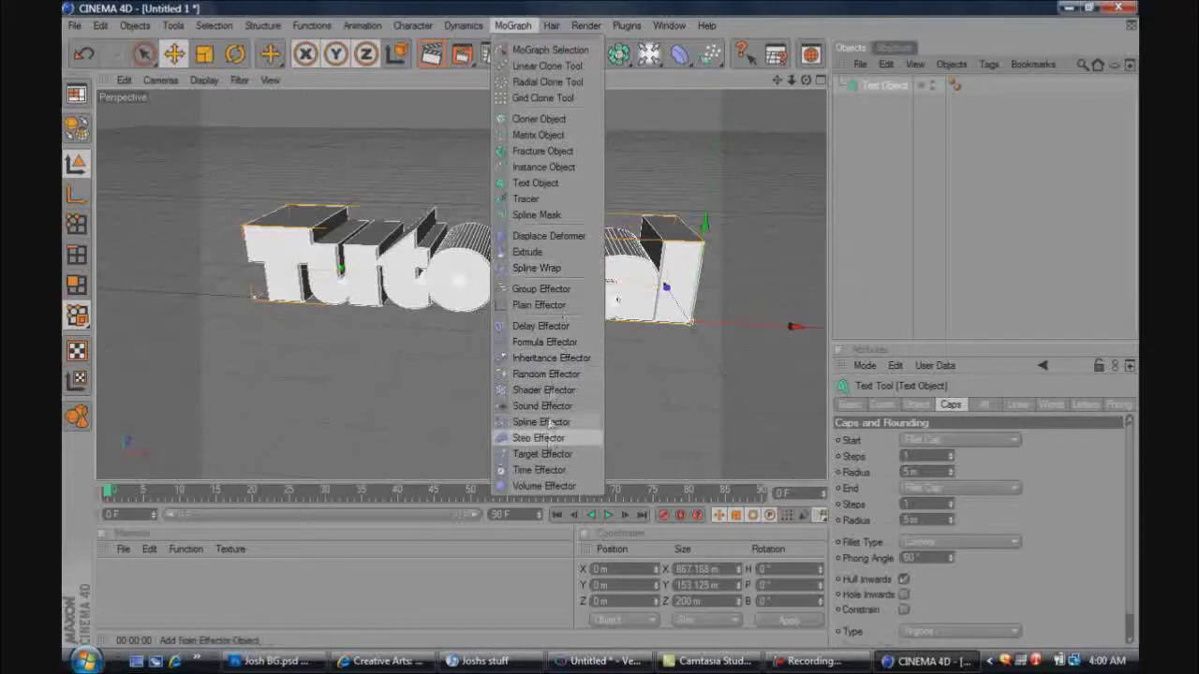
click(551, 374)
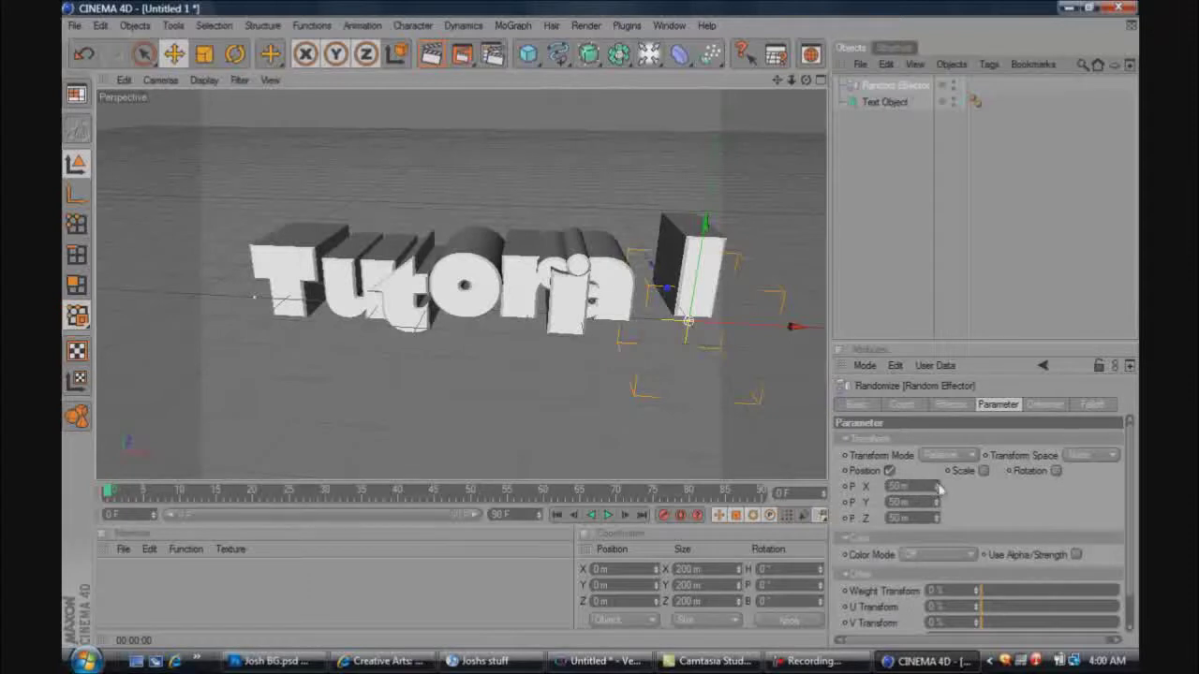
mouse_move(937, 488)
mouse_down()
mouse_move(939, 527)
mouse_move(937, 497)
mouse_up()
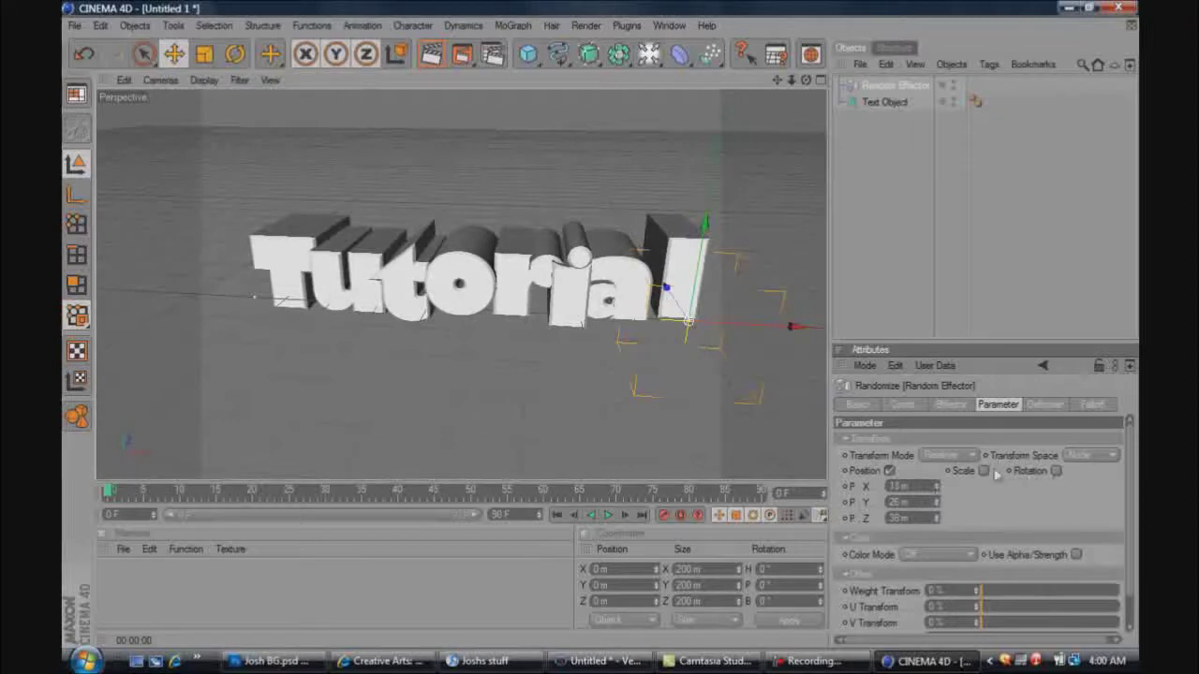
click(1056, 471)
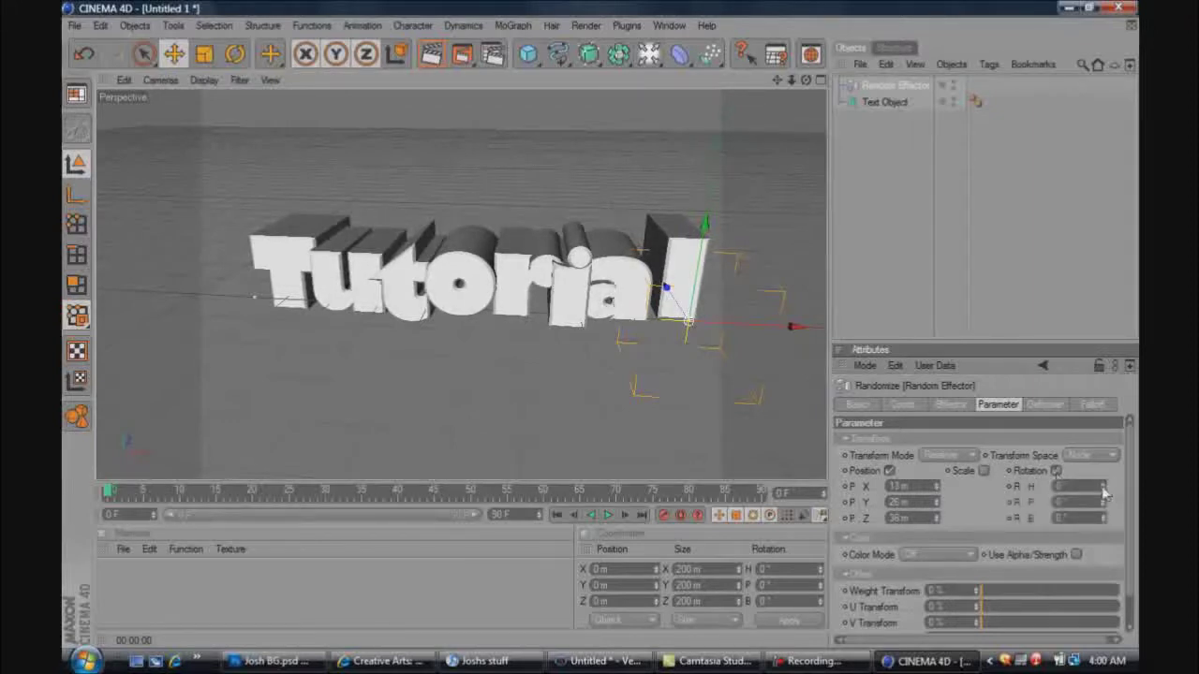
drag(1103, 489, 1106, 517)
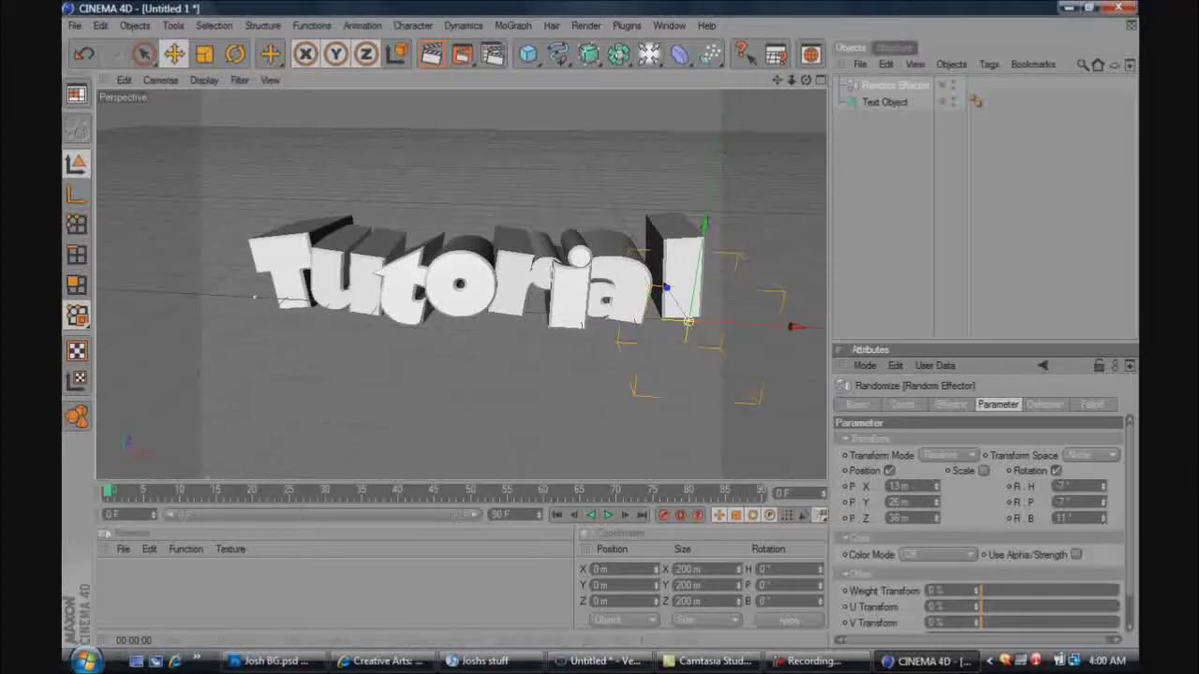
Create a new material and set its colour to red
click(108, 552)
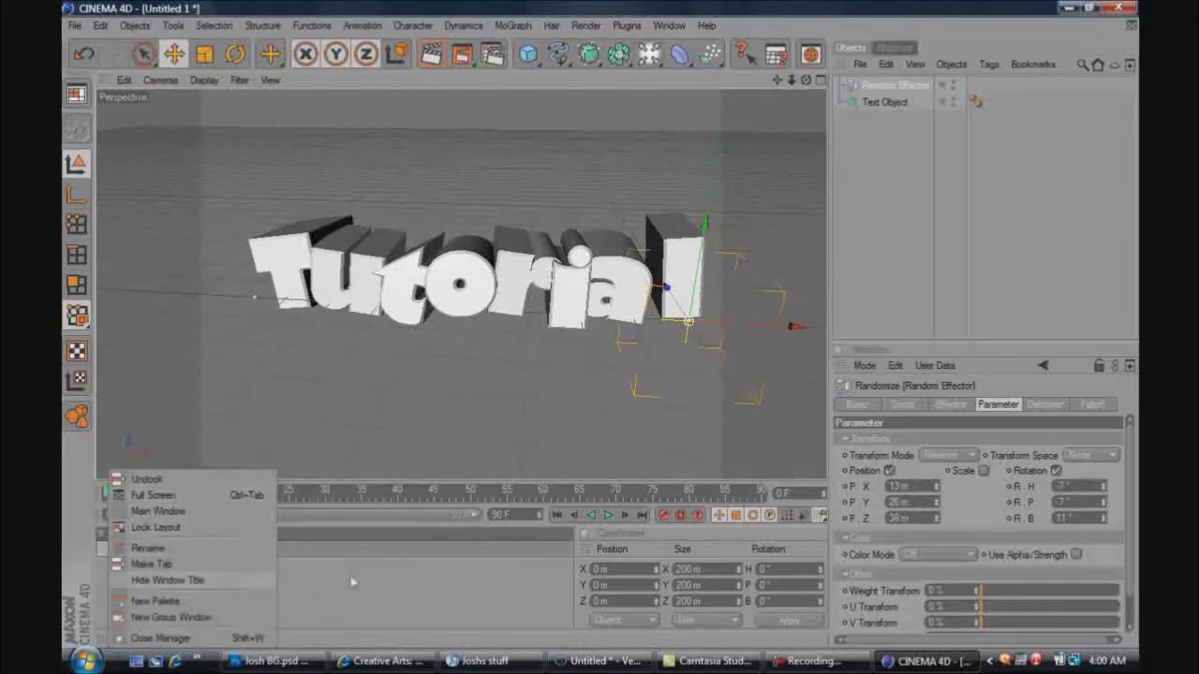
click(216, 553)
click(122, 549)
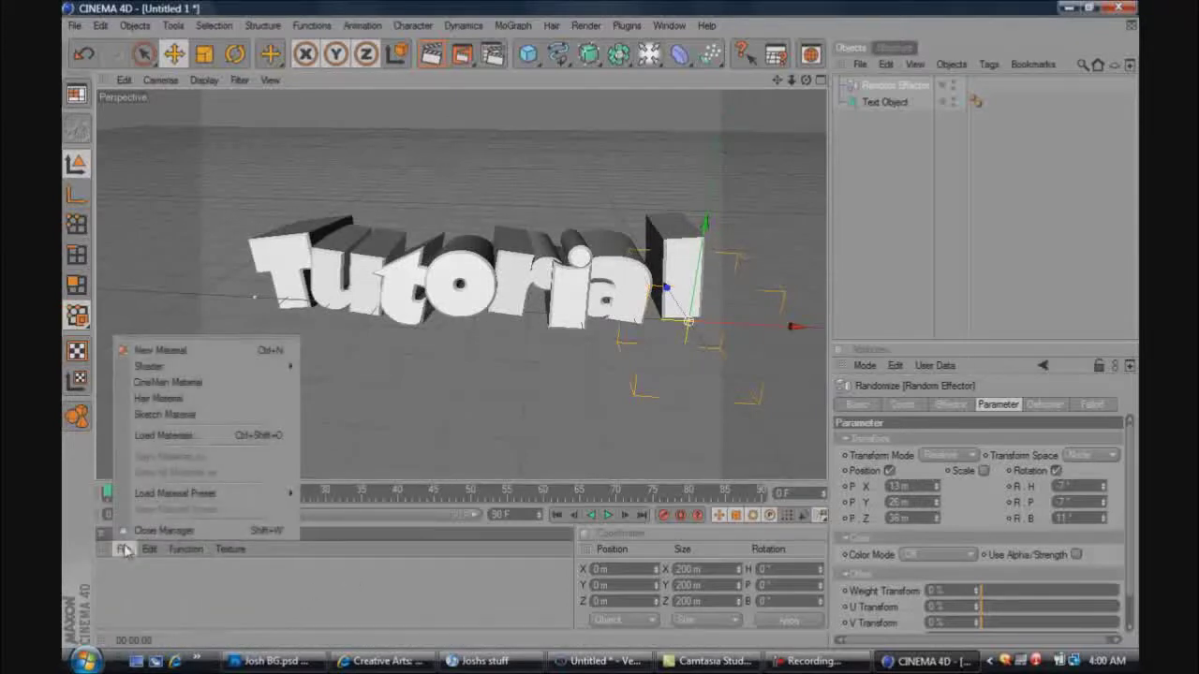
click(188, 353)
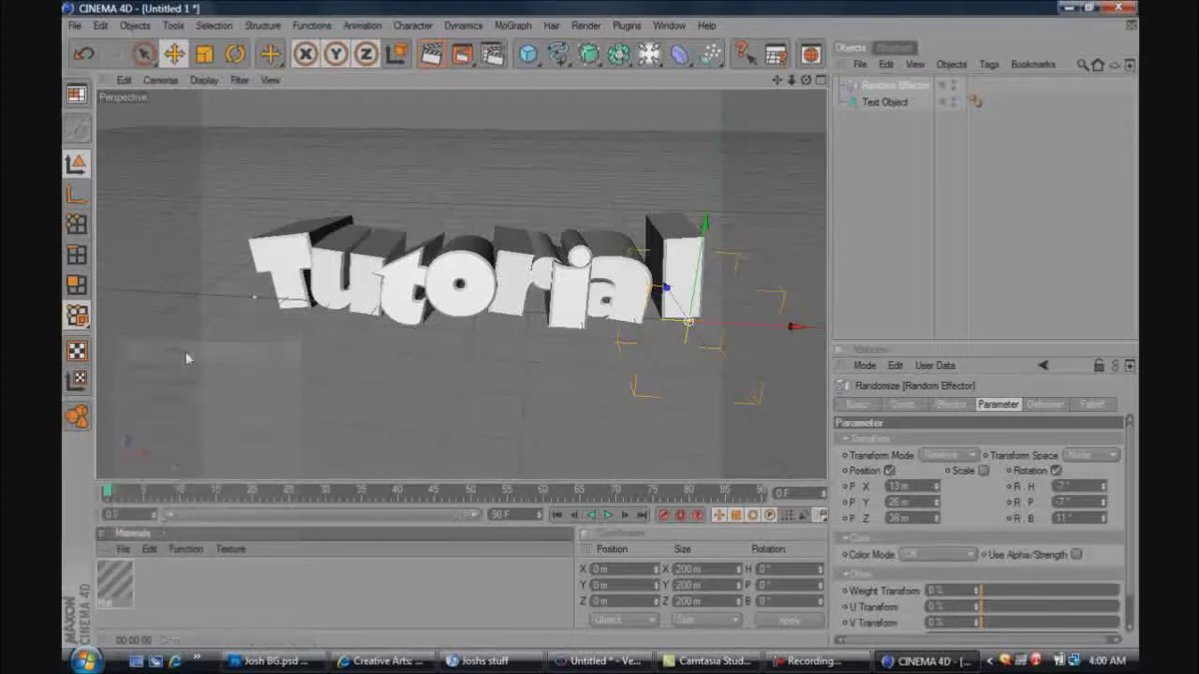
double_click(113, 578)
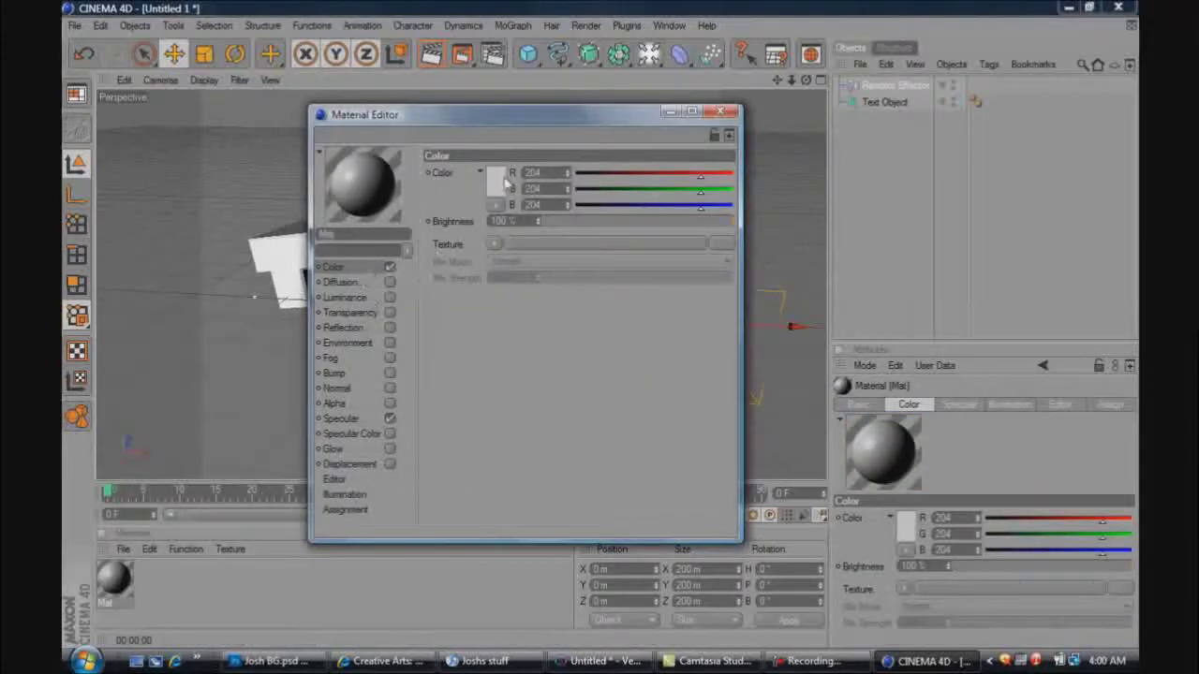
click(505, 179)
click(510, 146)
click(473, 245)
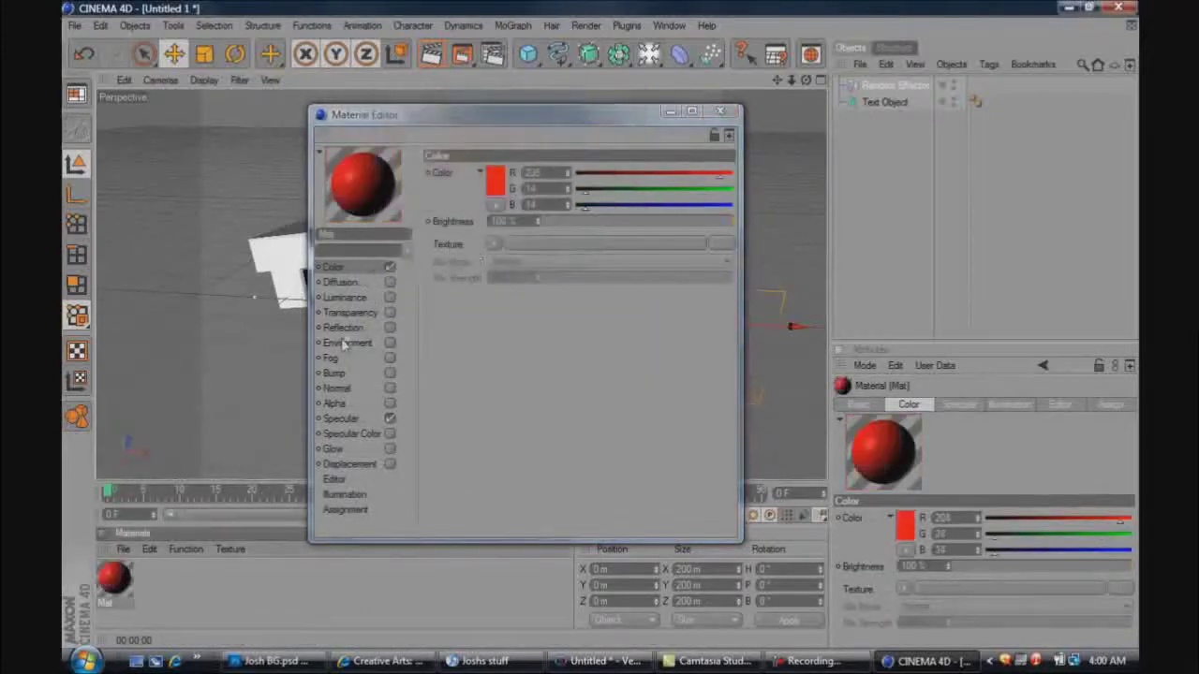
Give the red material Fresnel reflection at 28% and apply it to the Tutorial text
click(389, 327)
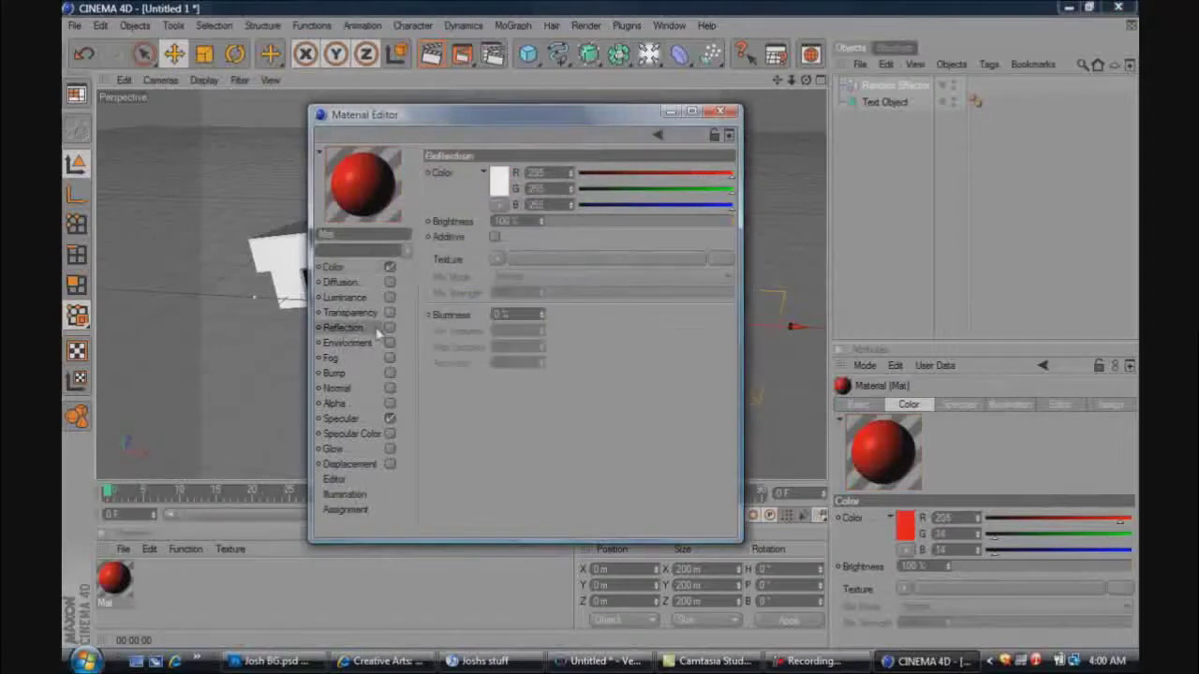
click(498, 259)
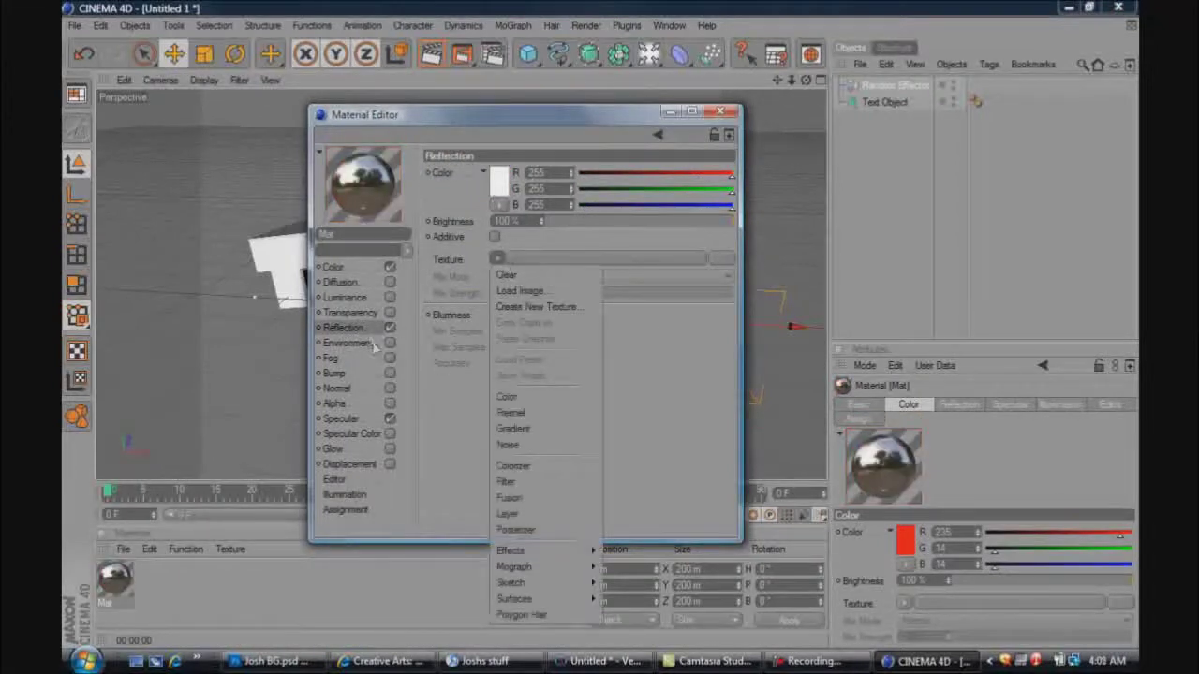
click(511, 413)
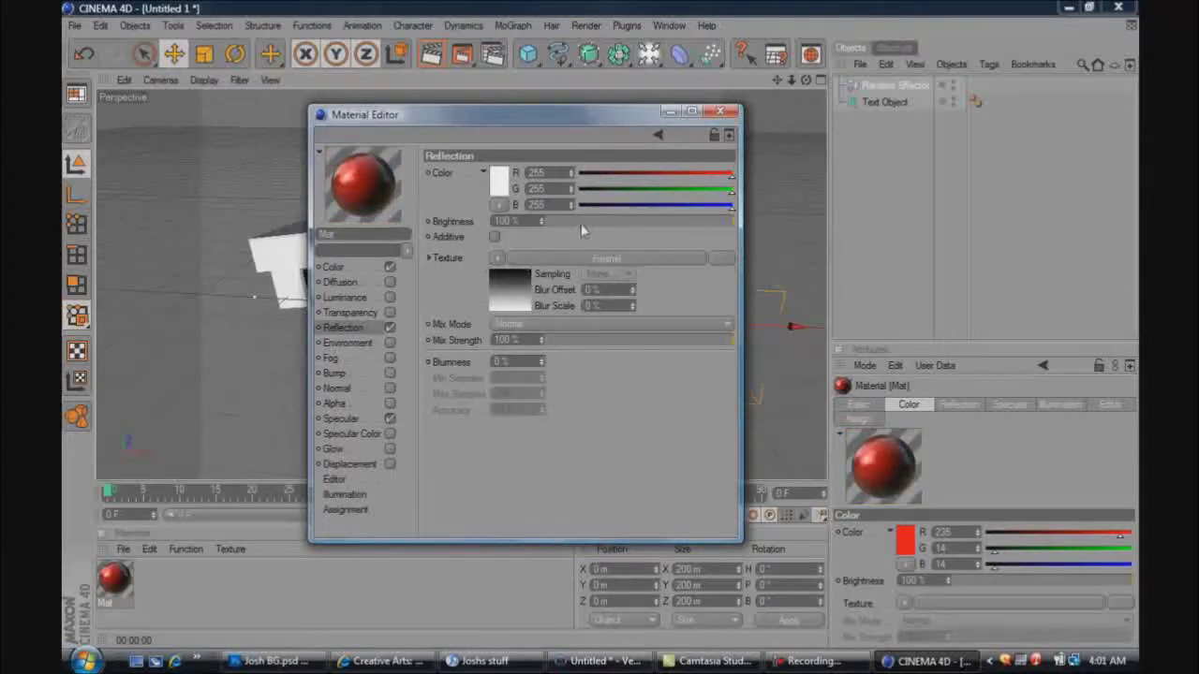
drag(580, 225, 601, 229)
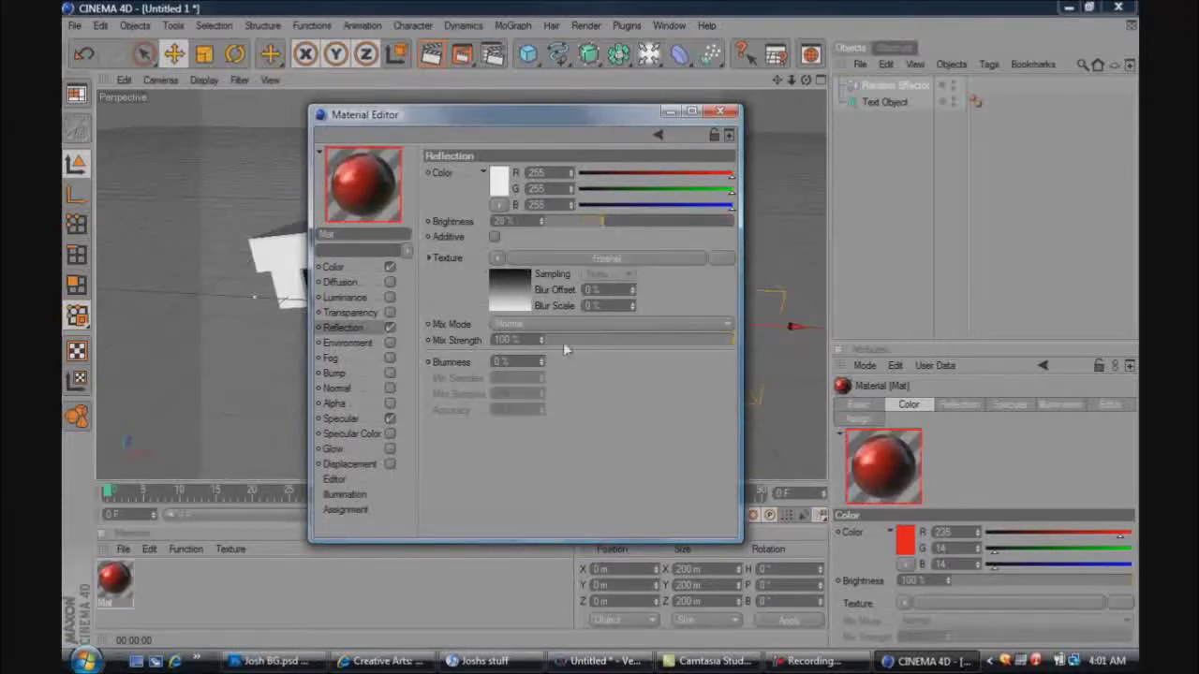
click(590, 340)
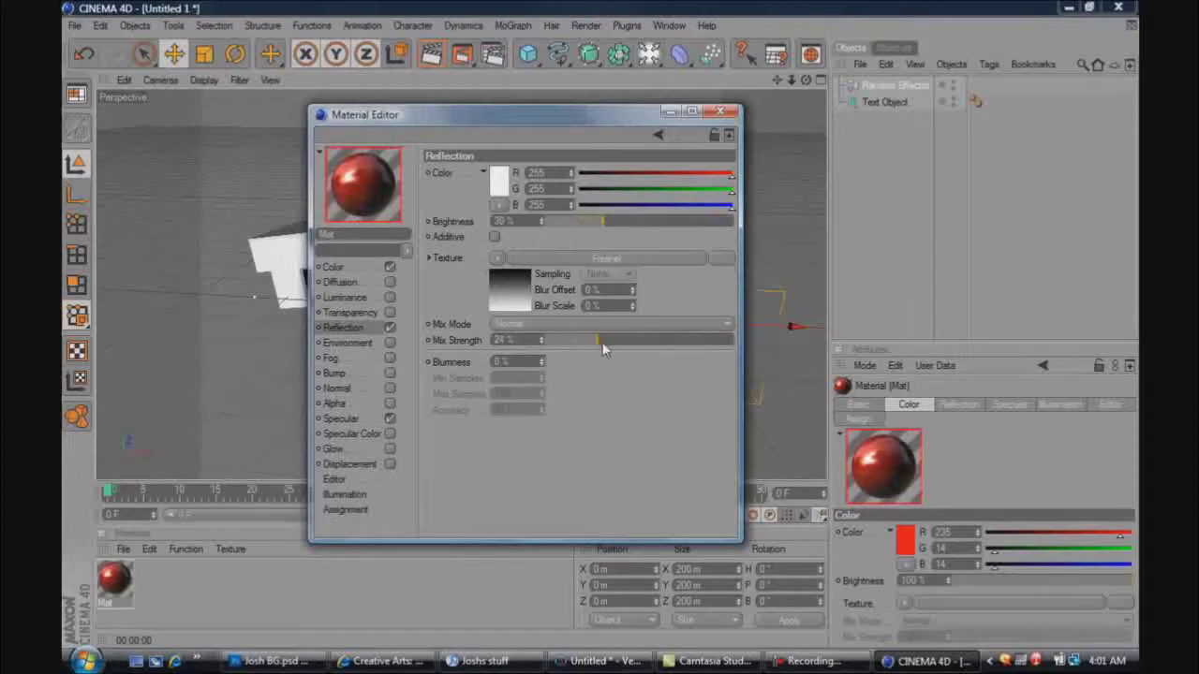
key(alt+F4)
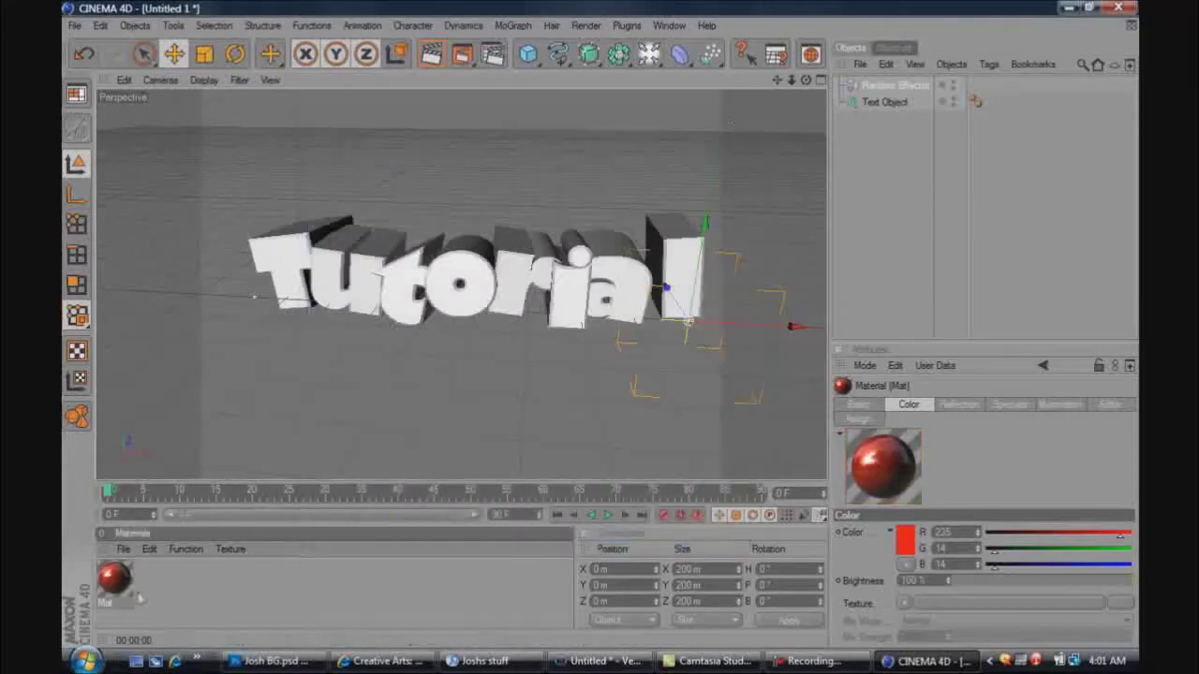
drag(116, 580, 889, 103)
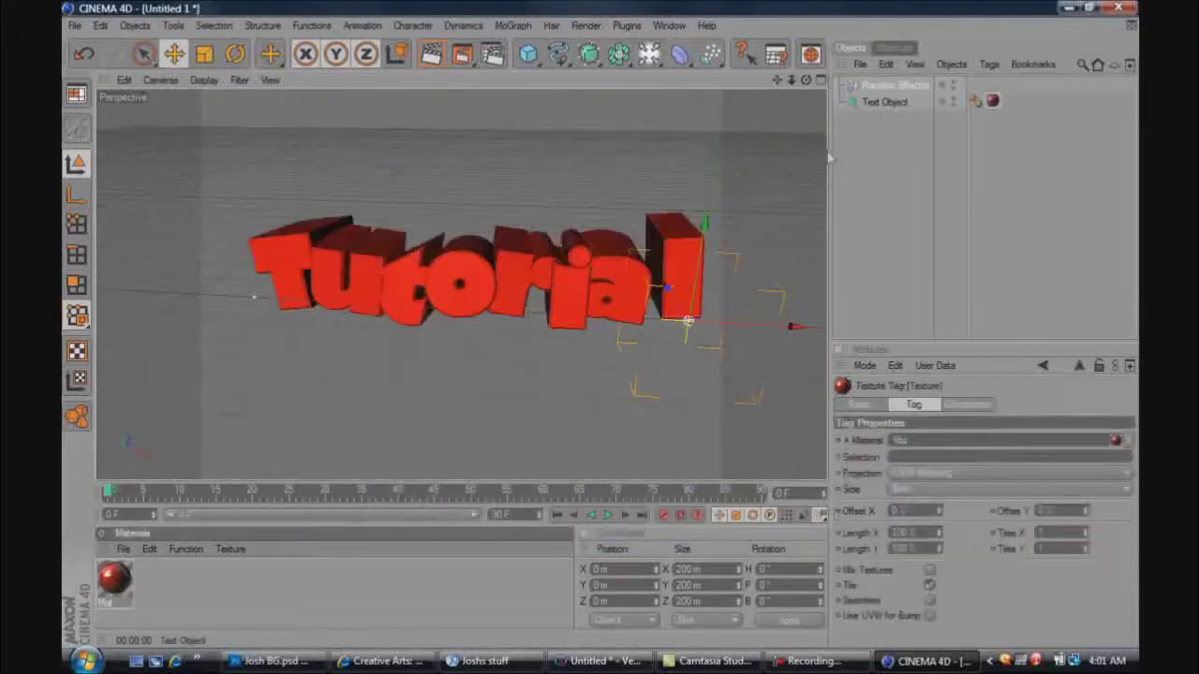
Create a second new material and set its colour to black
click(123, 549)
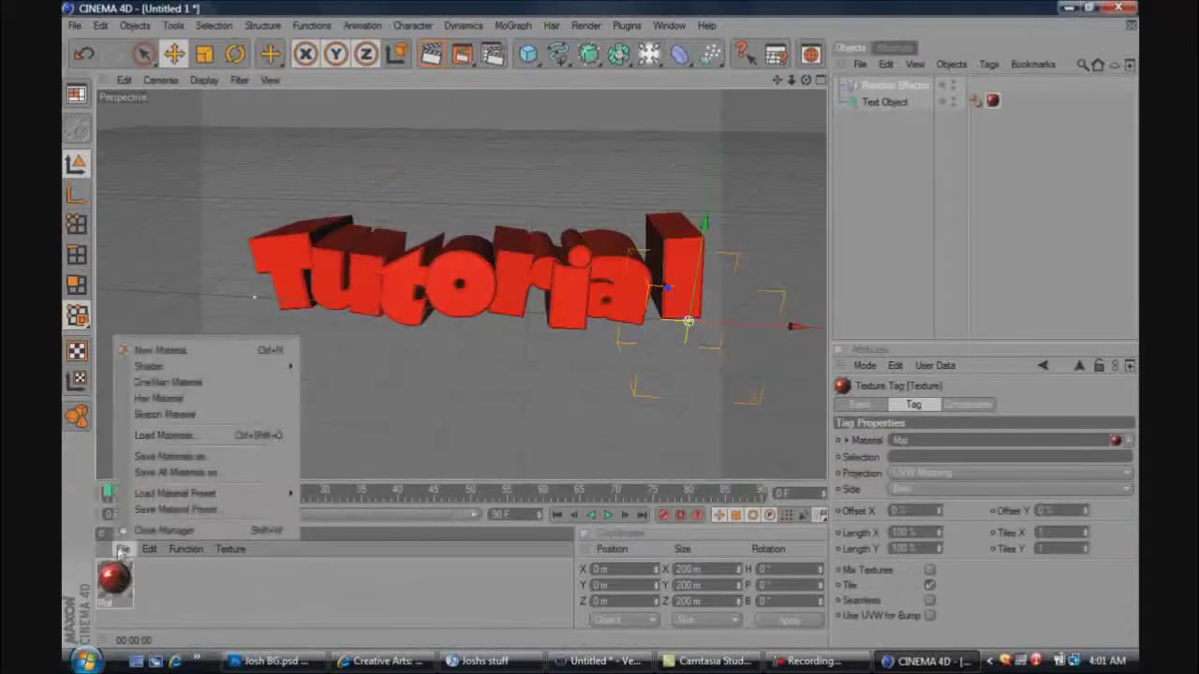
click(183, 346)
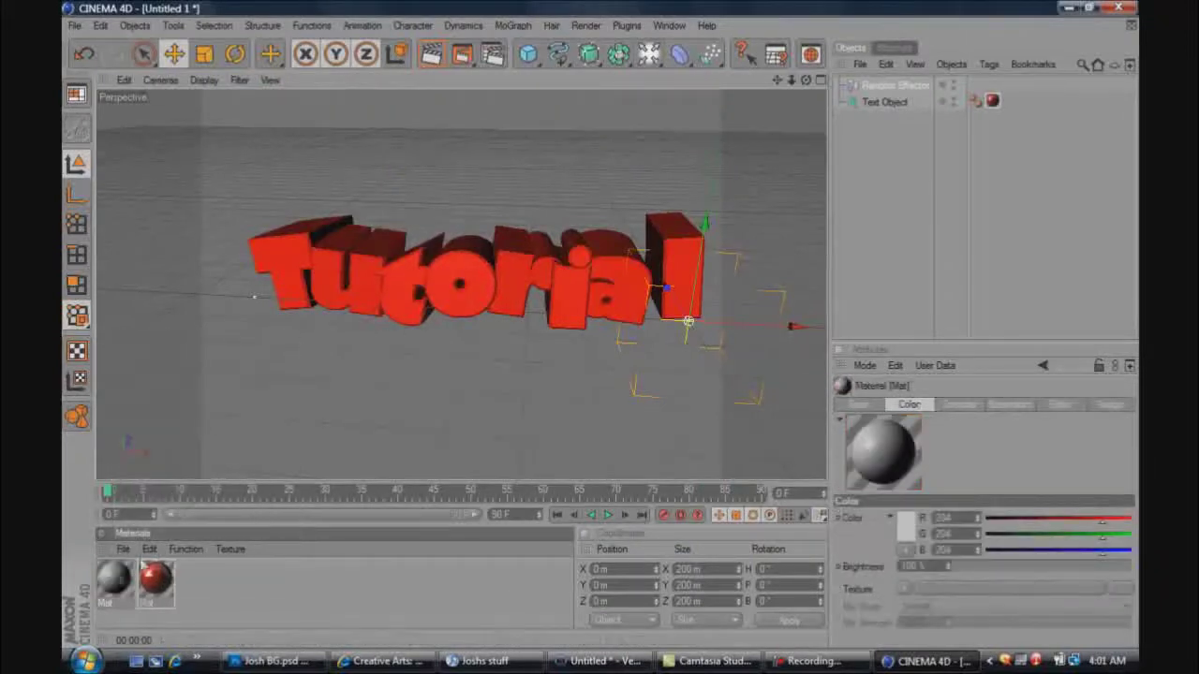
double_click(116, 581)
click(345, 271)
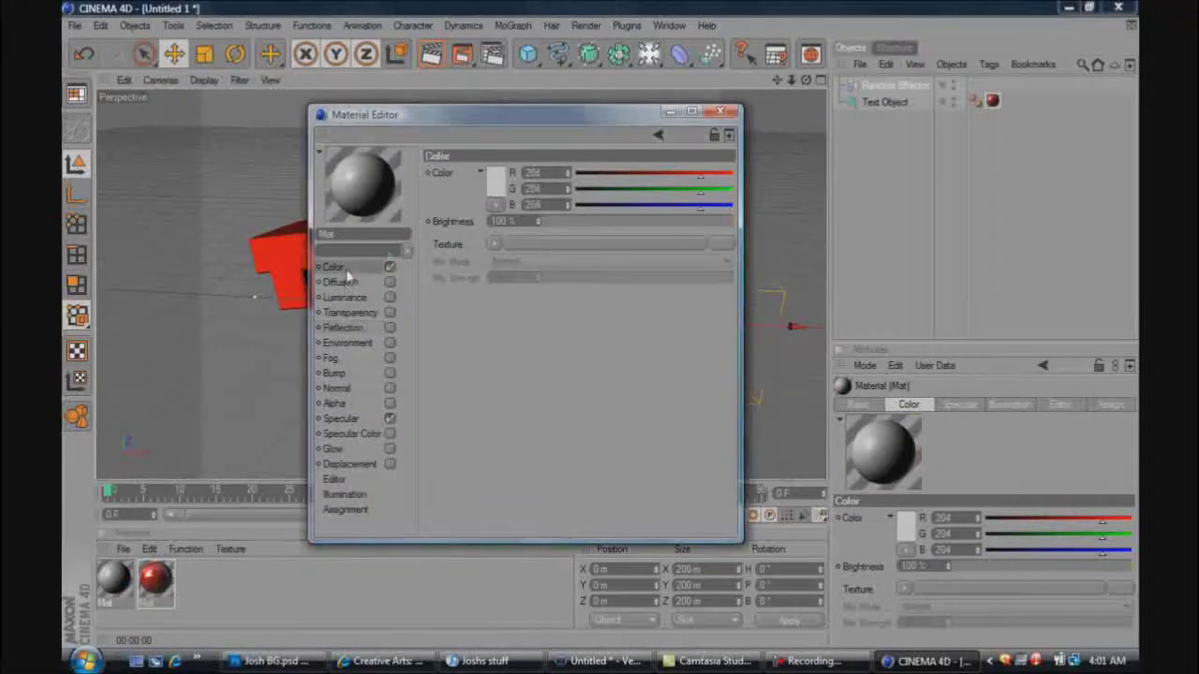
click(495, 181)
click(384, 245)
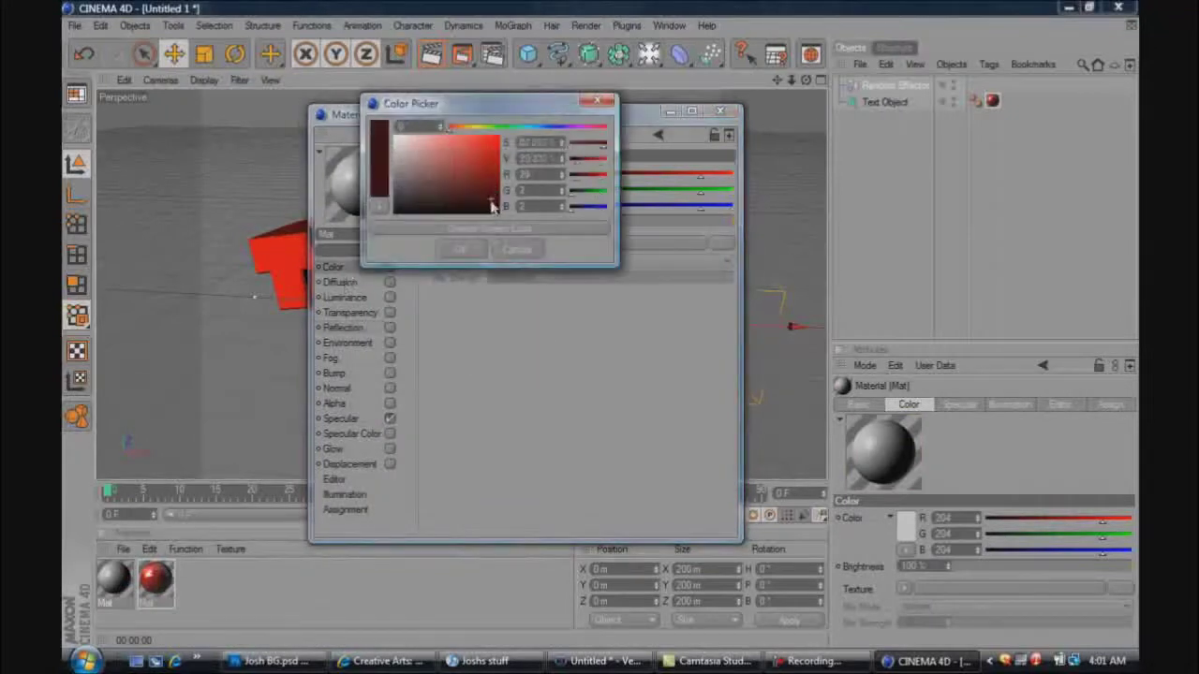
click(460, 249)
Give the black material Fresnel reflection at 28%
click(343, 327)
click(389, 326)
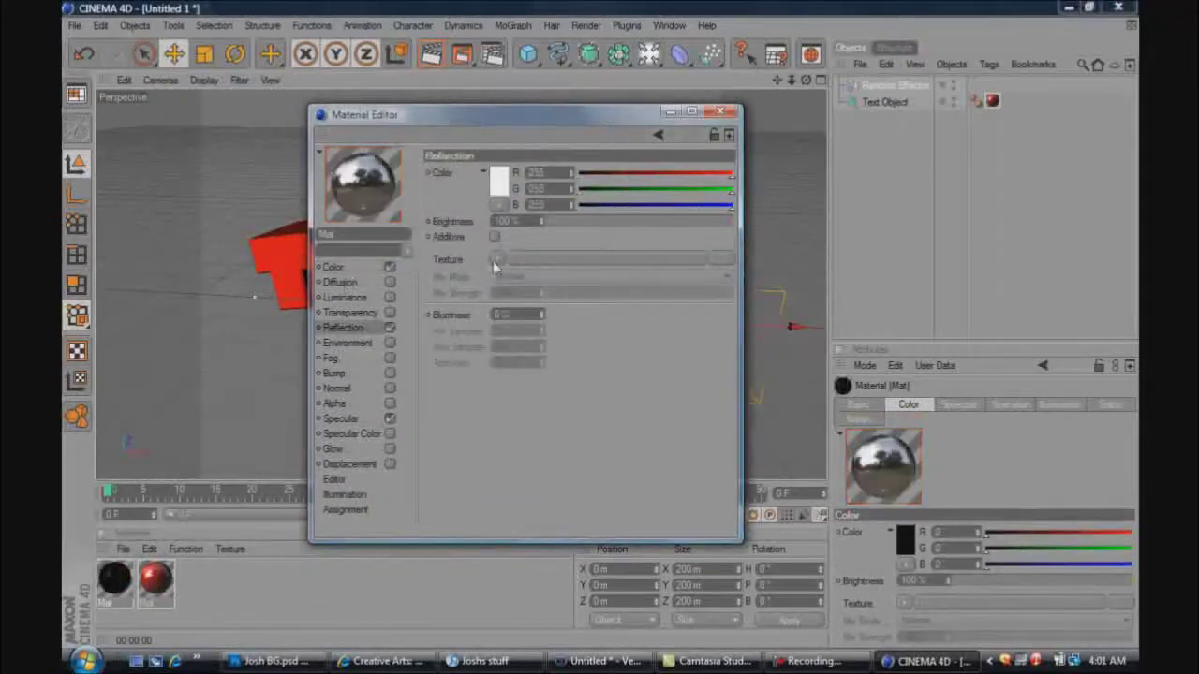
click(496, 260)
click(511, 413)
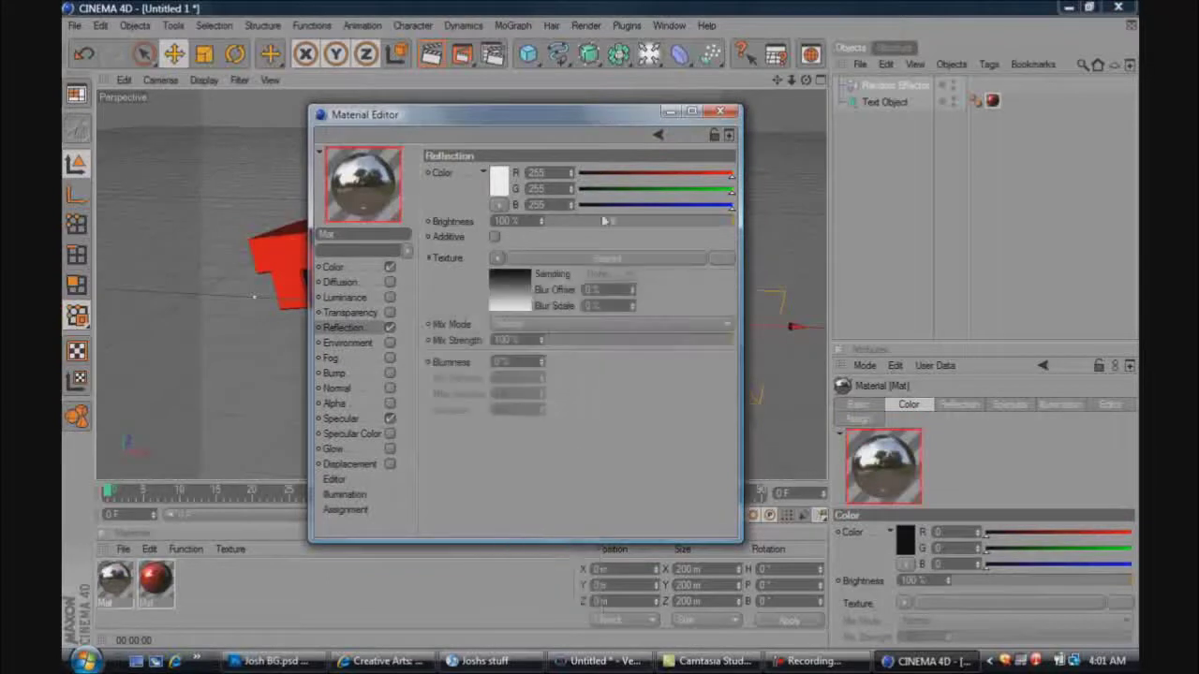
drag(599, 225, 584, 221)
click(594, 340)
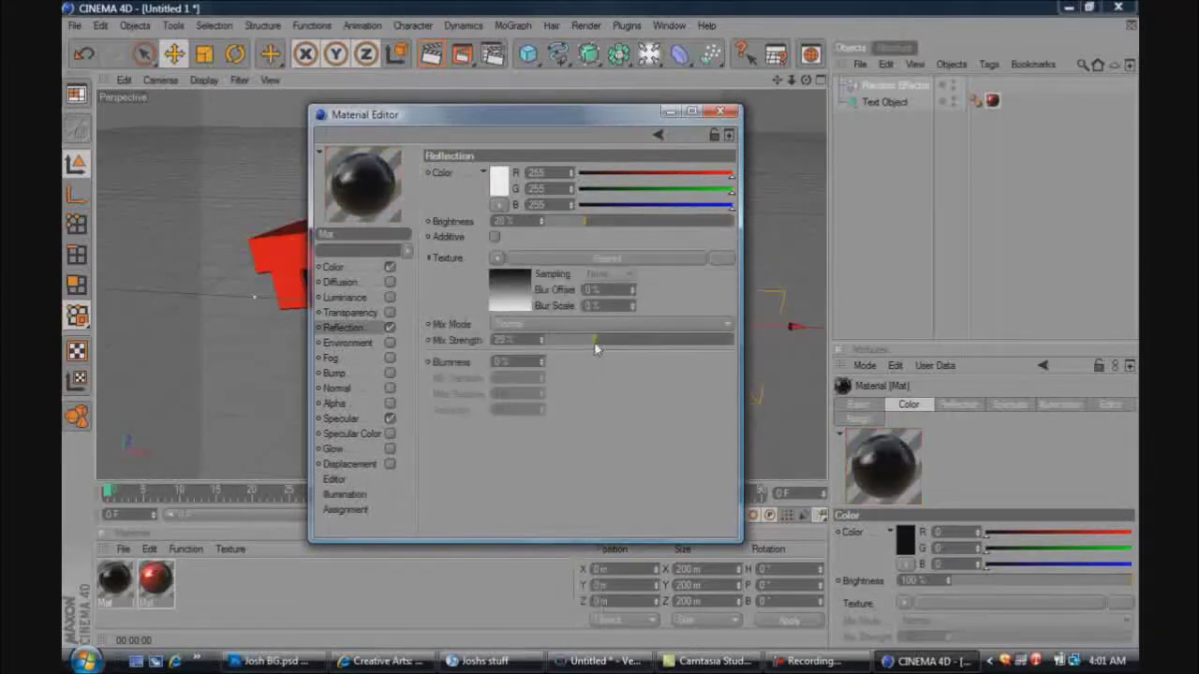
click(719, 112)
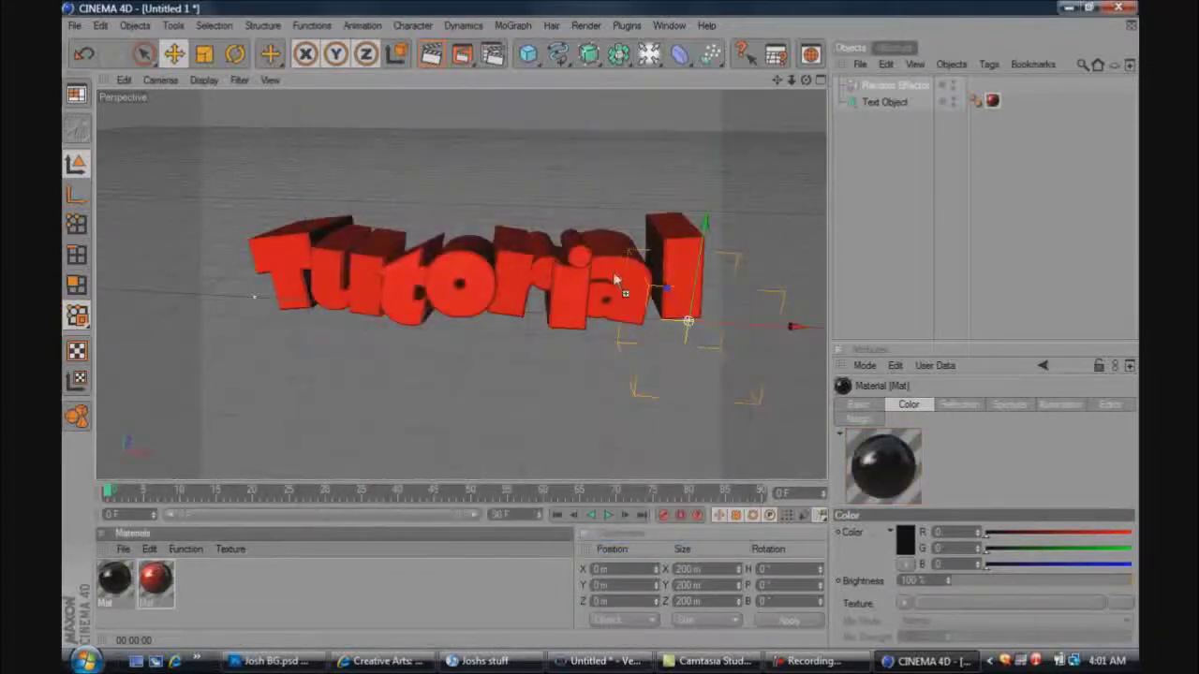
Apply the black material to the Tutorial text and preview the render
drag(921, 113, 1009, 102)
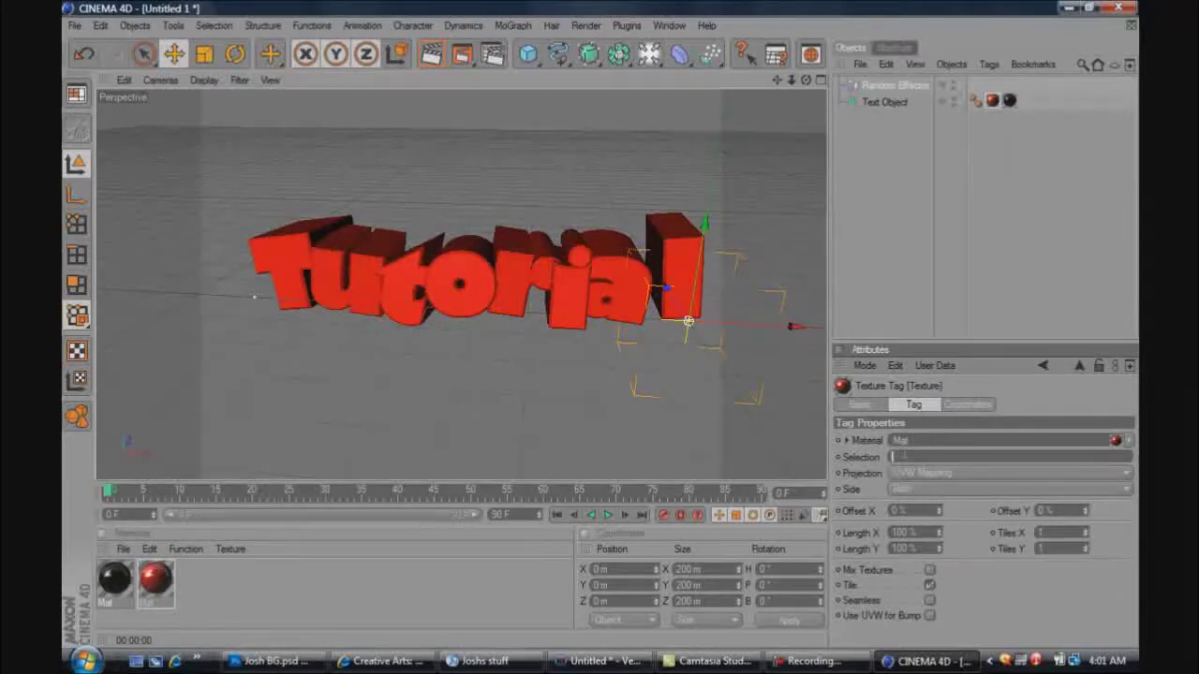
click(937, 441)
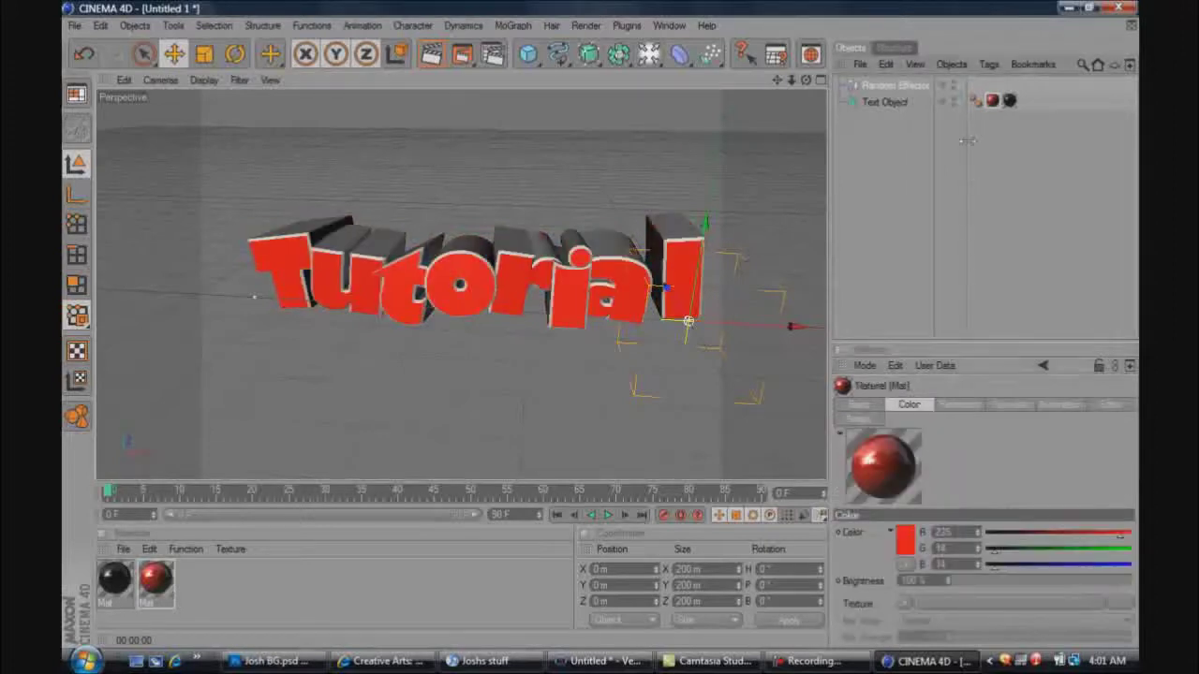
click(432, 55)
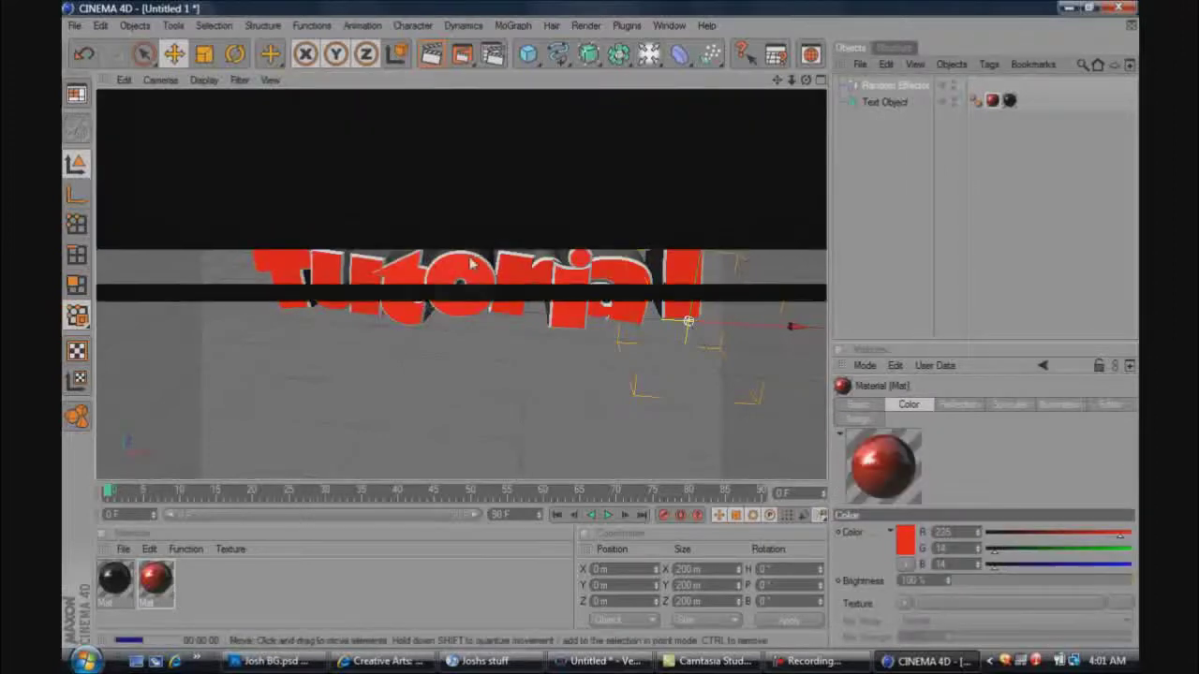
click(964, 194)
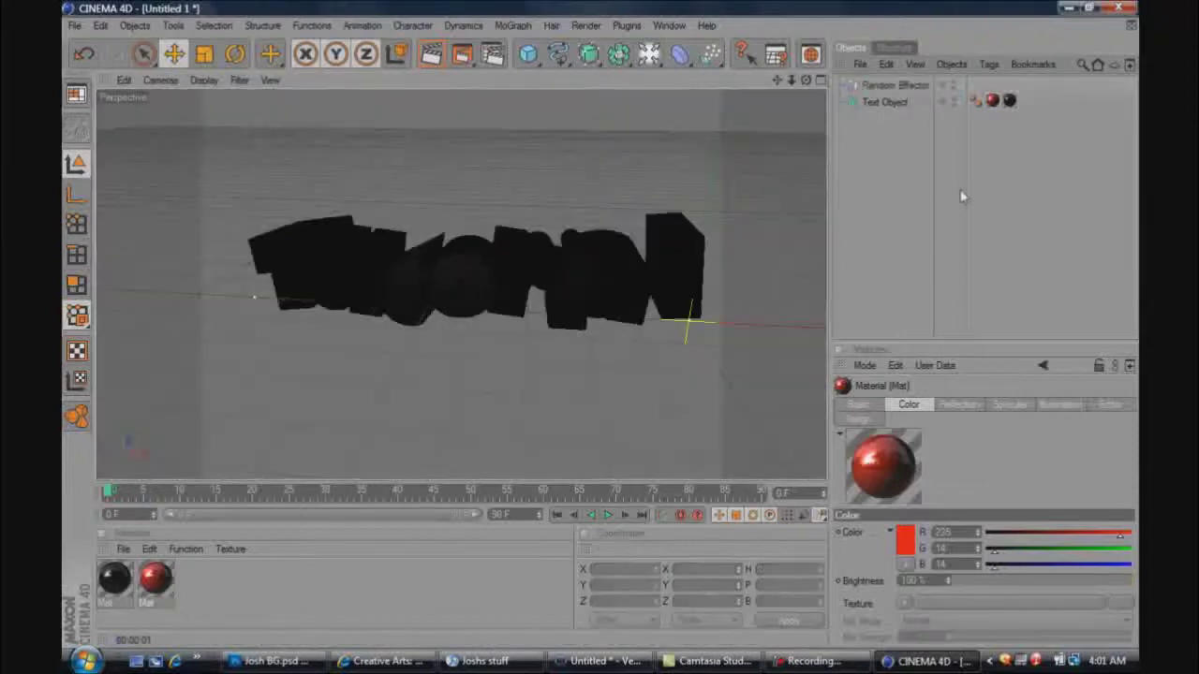
Order the red material after the black one so front faces render red over black sides
drag(994, 103, 1041, 110)
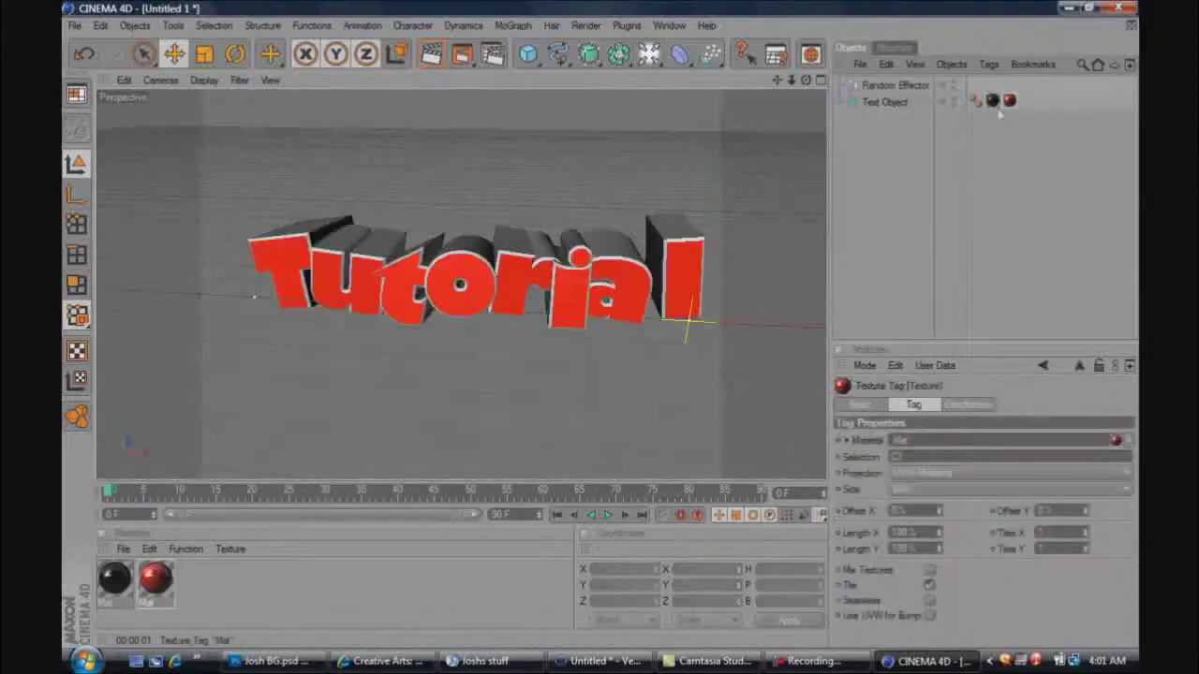
click(1008, 136)
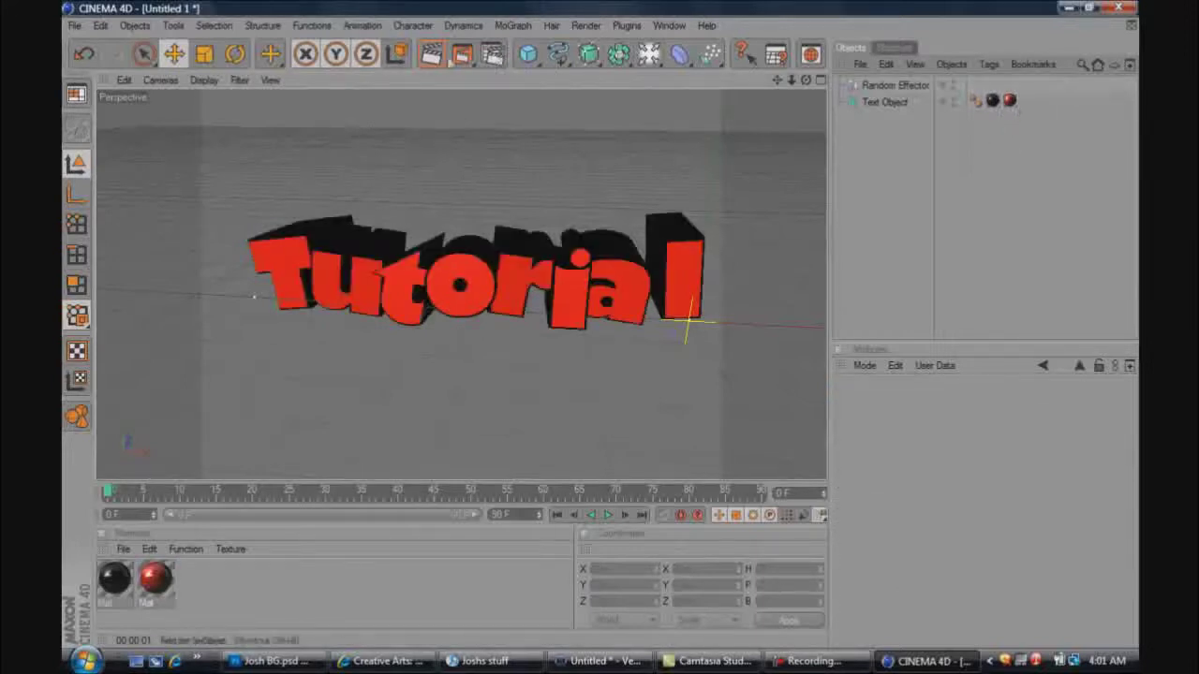
click(427, 62)
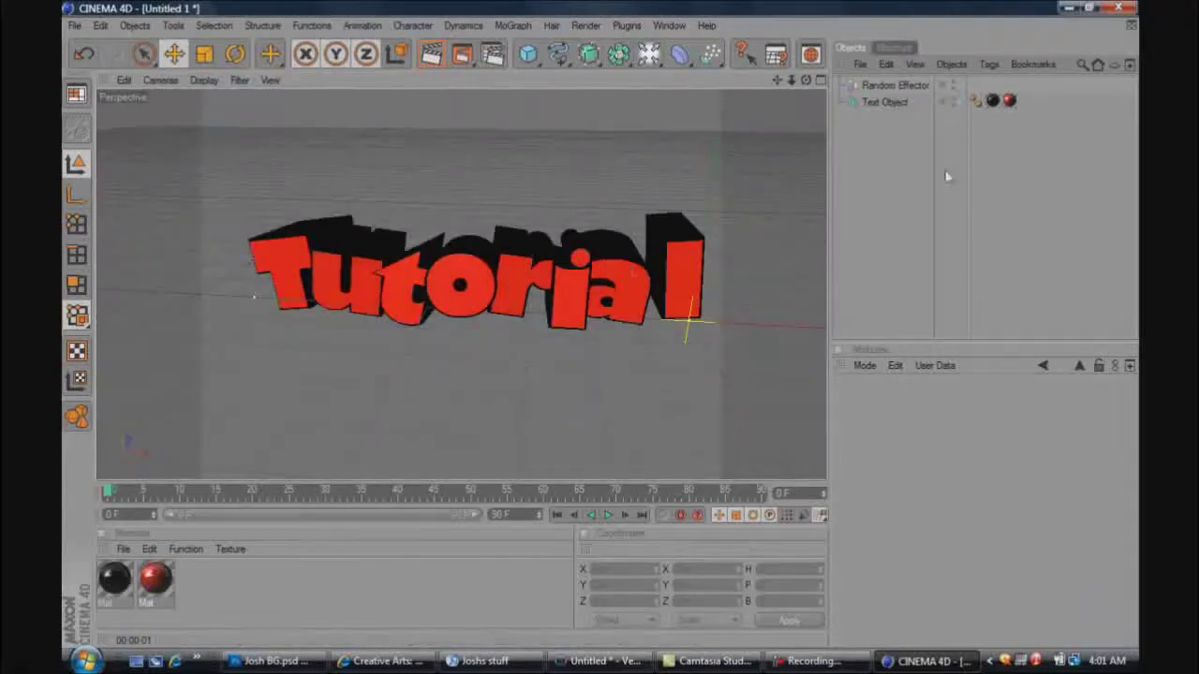
click(1009, 101)
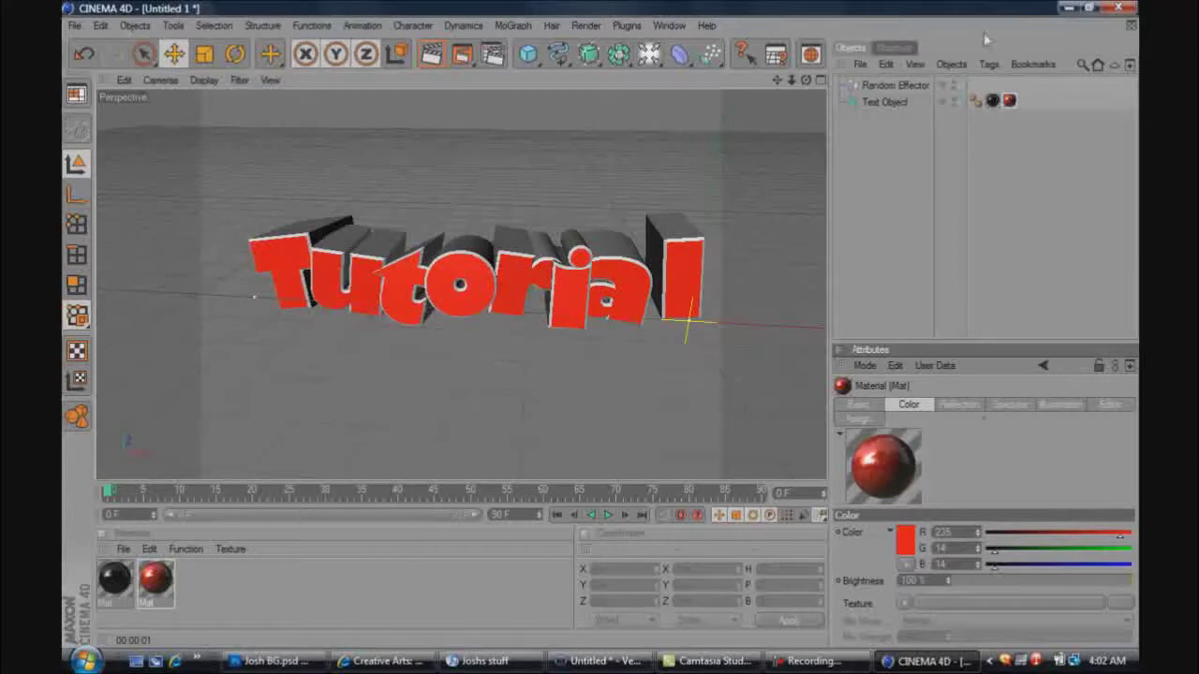
click(993, 100)
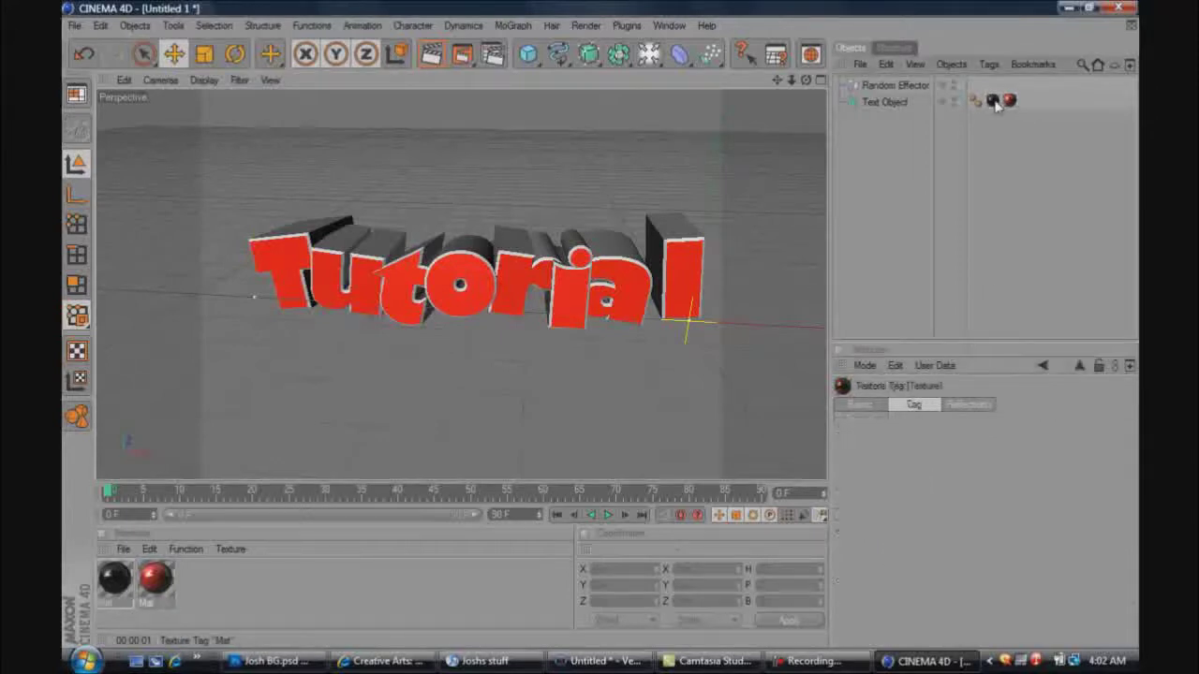
click(941, 240)
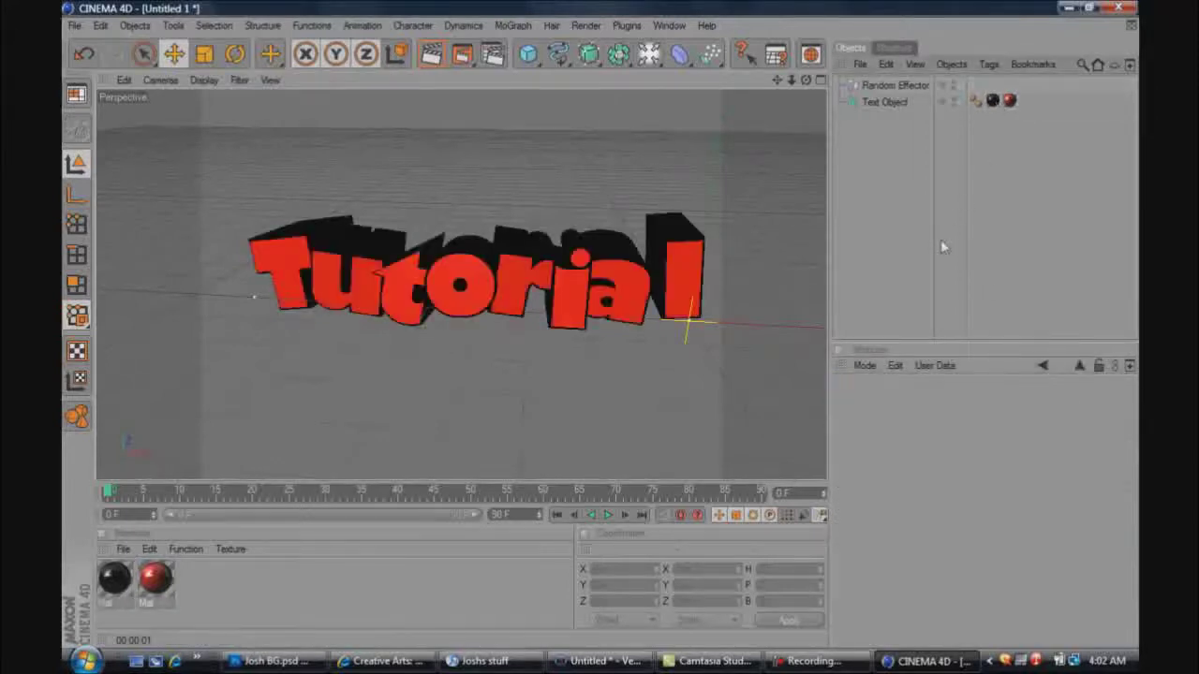
Load the Best for PS preset in Render Settings
click(585, 25)
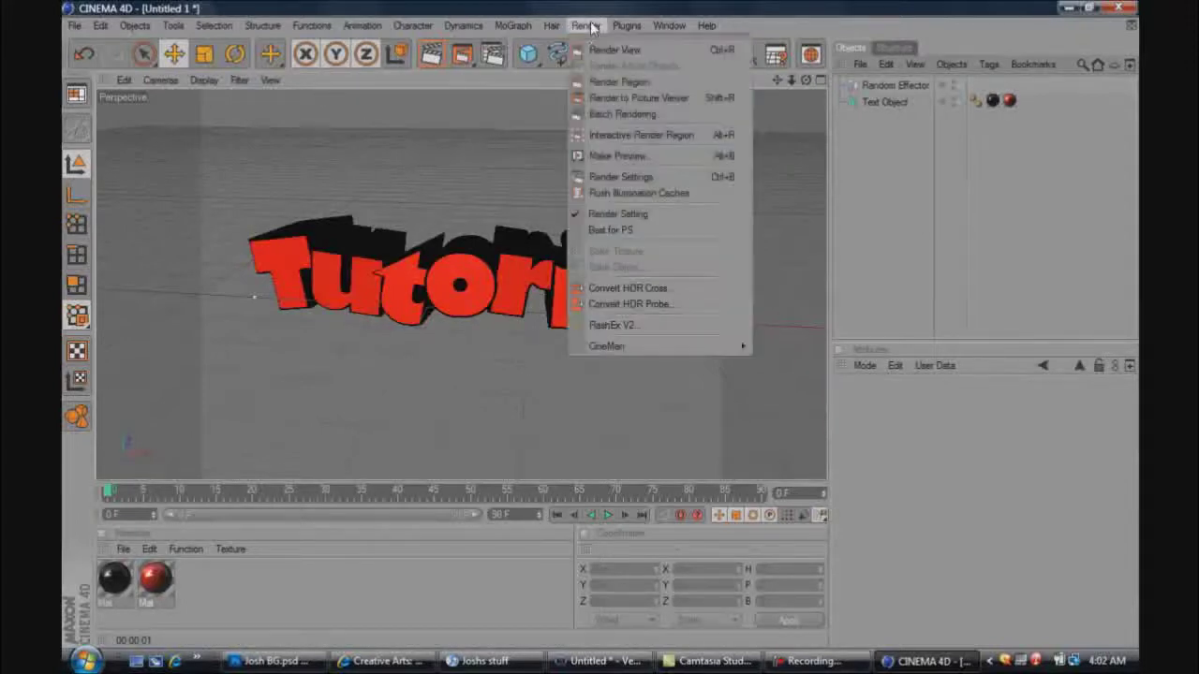
click(634, 178)
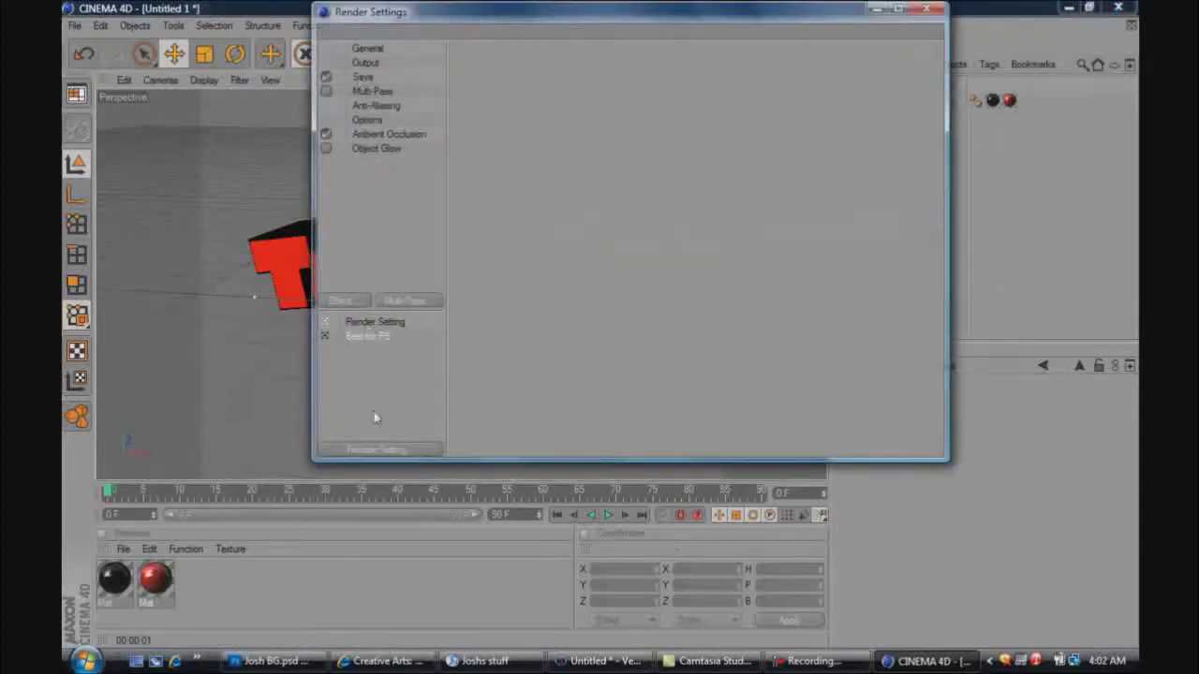
click(370, 449)
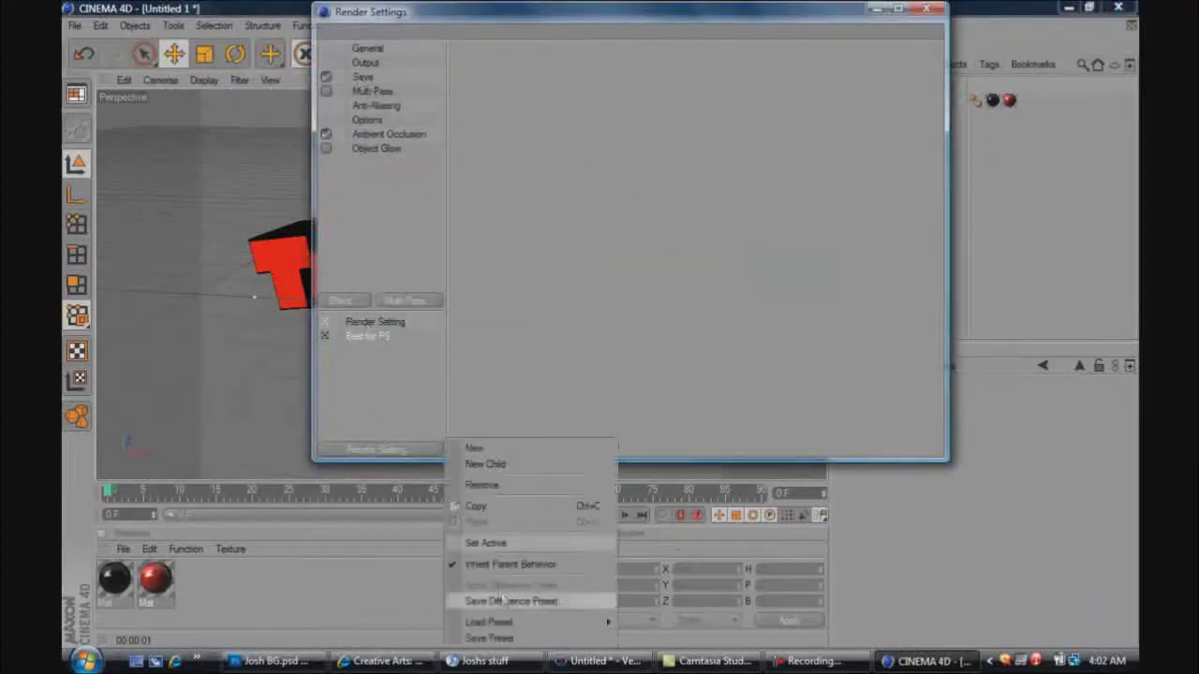
mouse_move(562, 623)
click(637, 592)
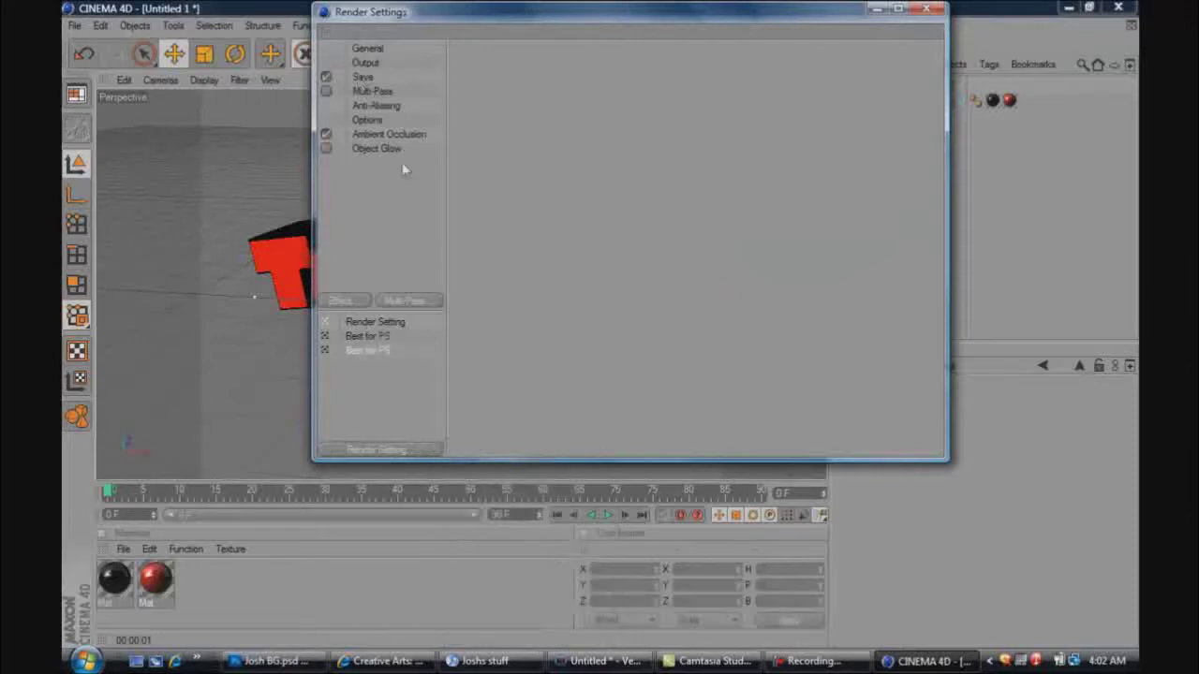
Set the output size to the HDV/HDTV 720 25 preset (1280x720, 25 fps)
click(367, 52)
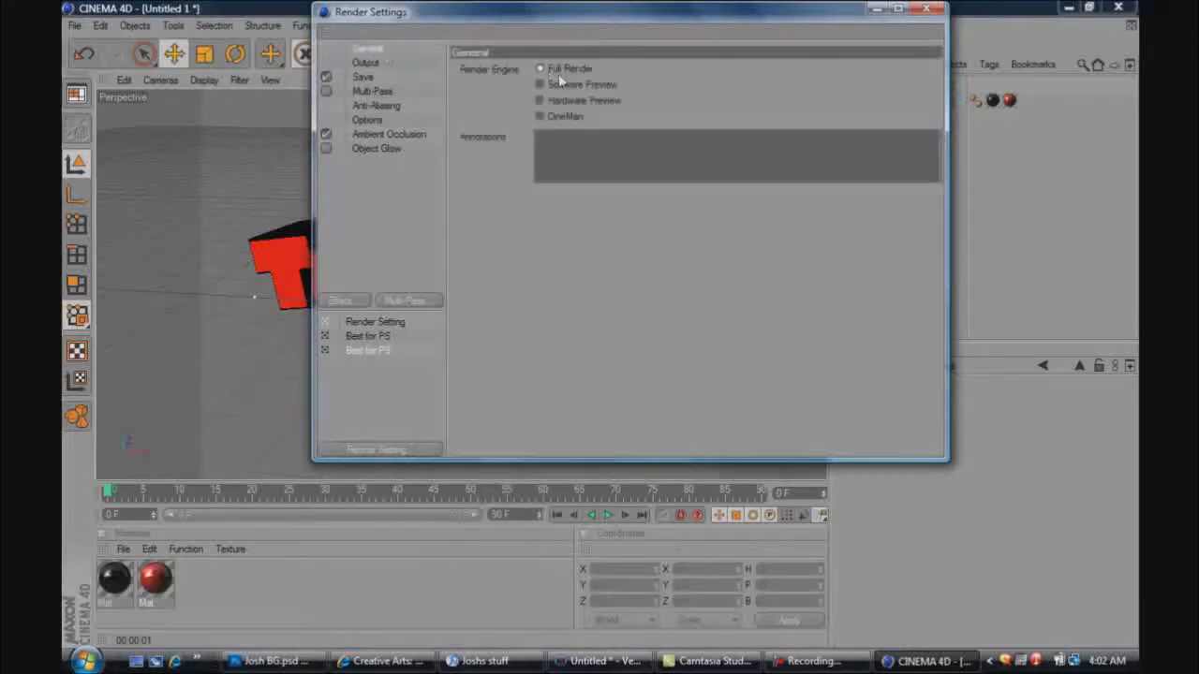
click(366, 63)
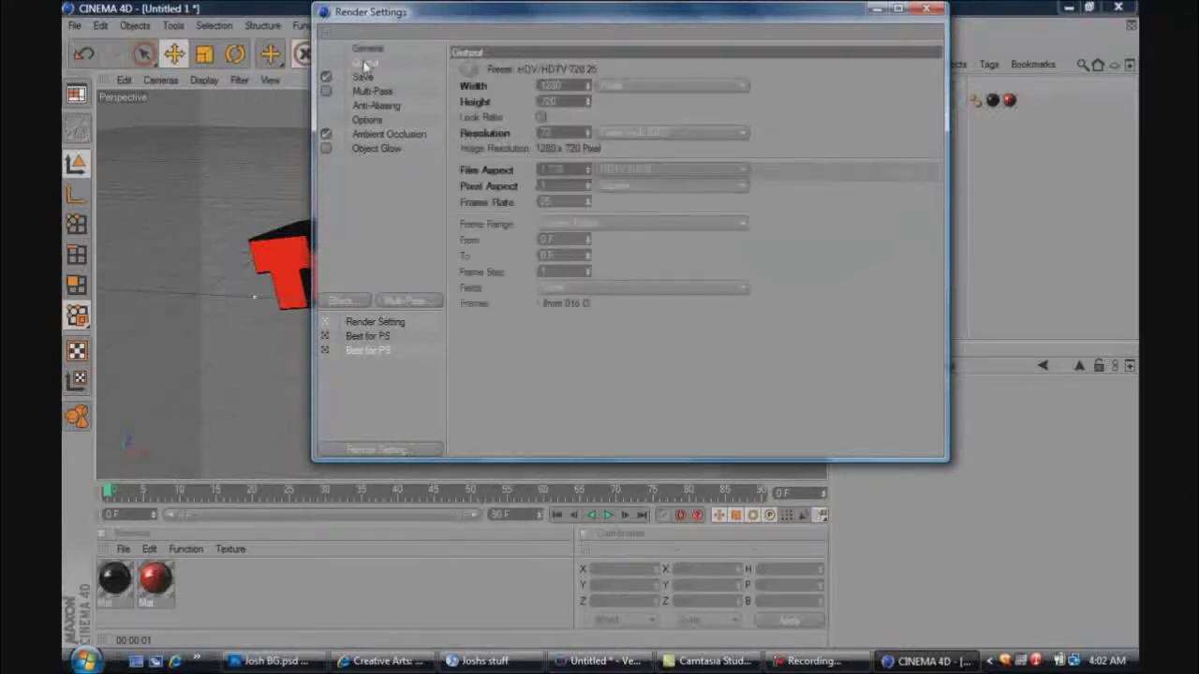
click(470, 71)
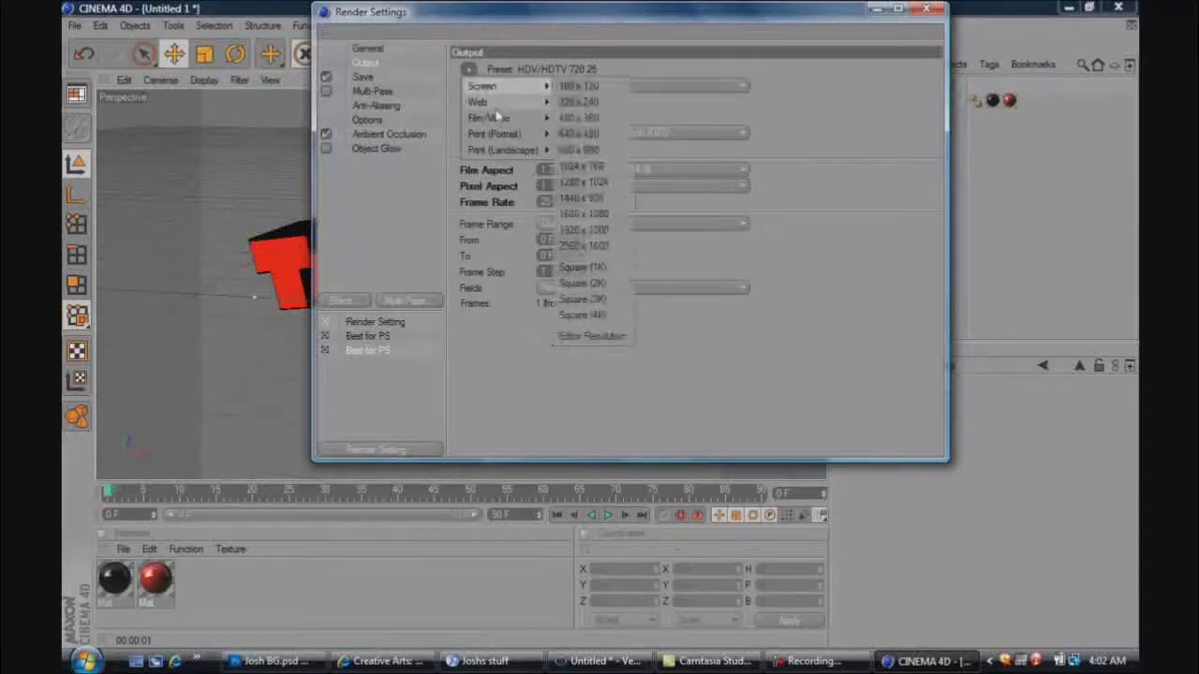
mouse_move(500, 121)
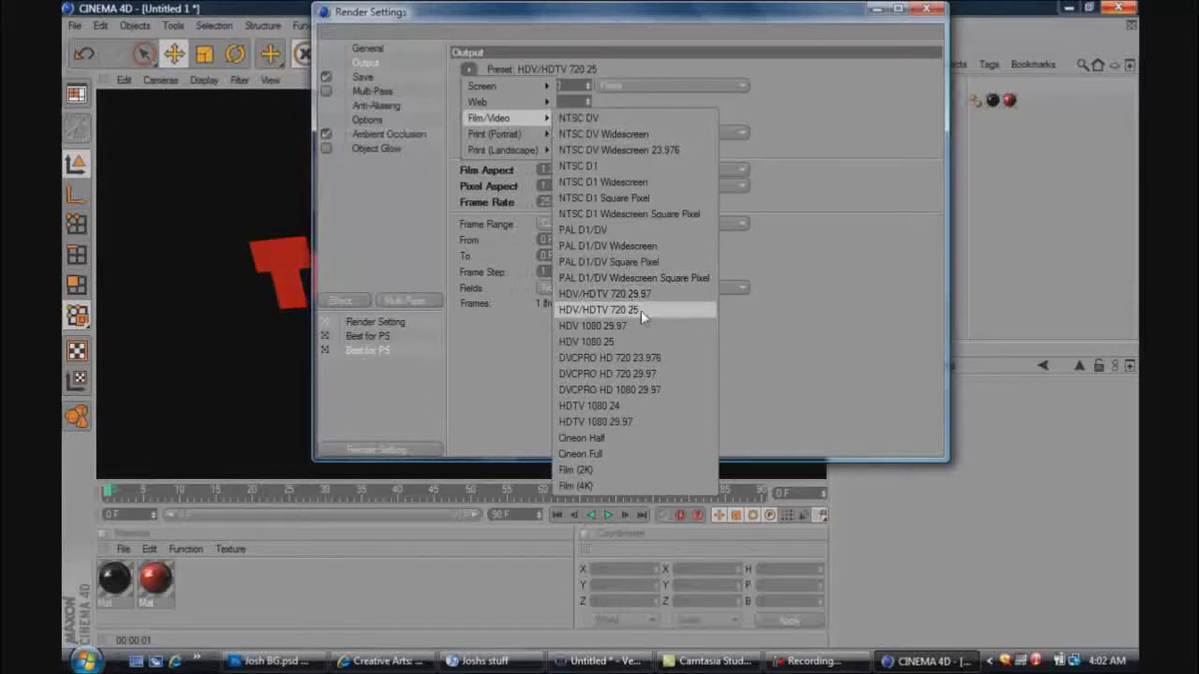
click(655, 310)
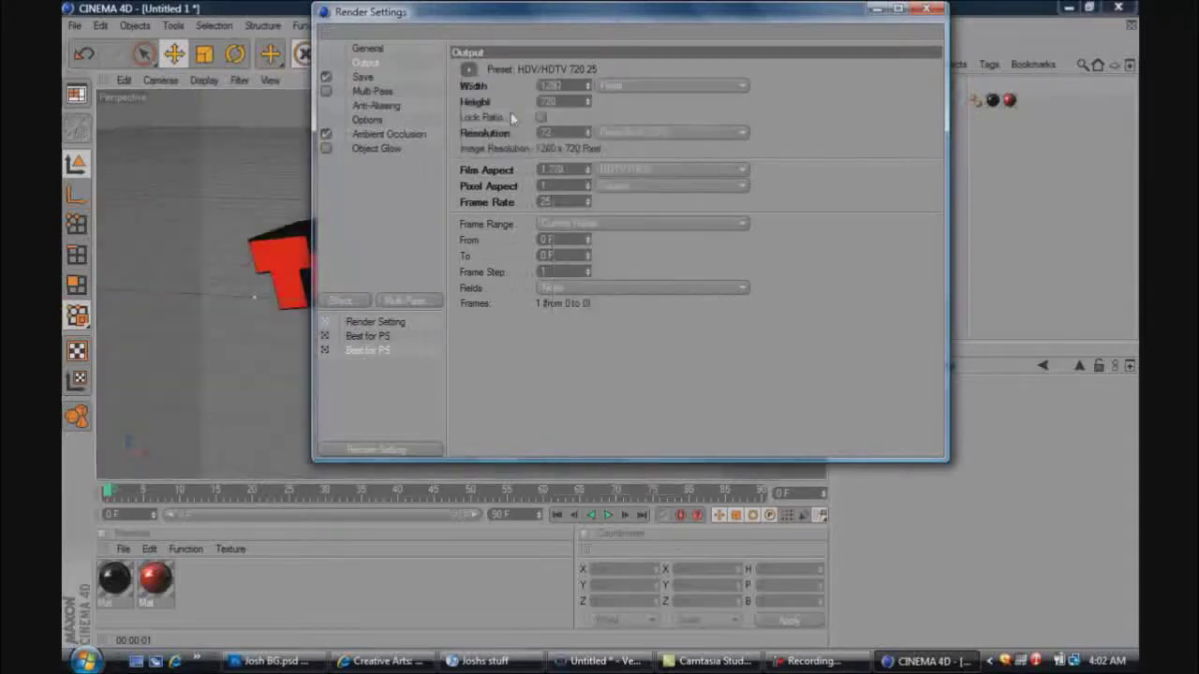
Save renders as QuickTime PNG with alpha channel, keep Ambient Occlusion on, and close Render Settings
click(362, 77)
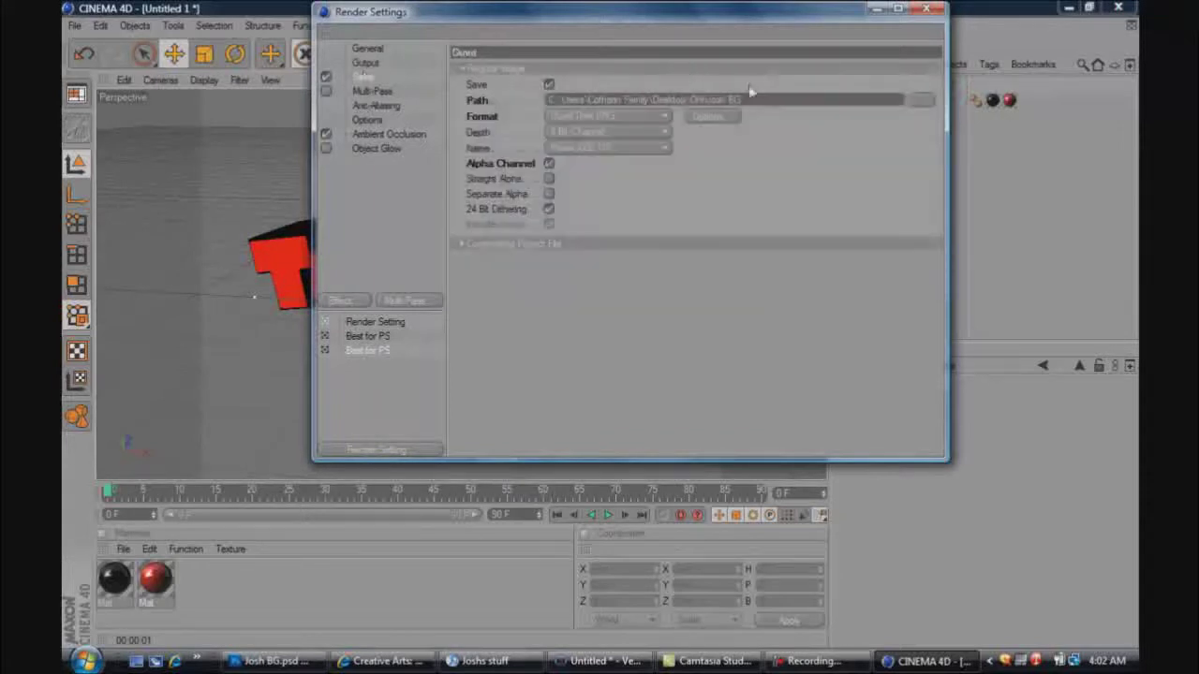
click(605, 117)
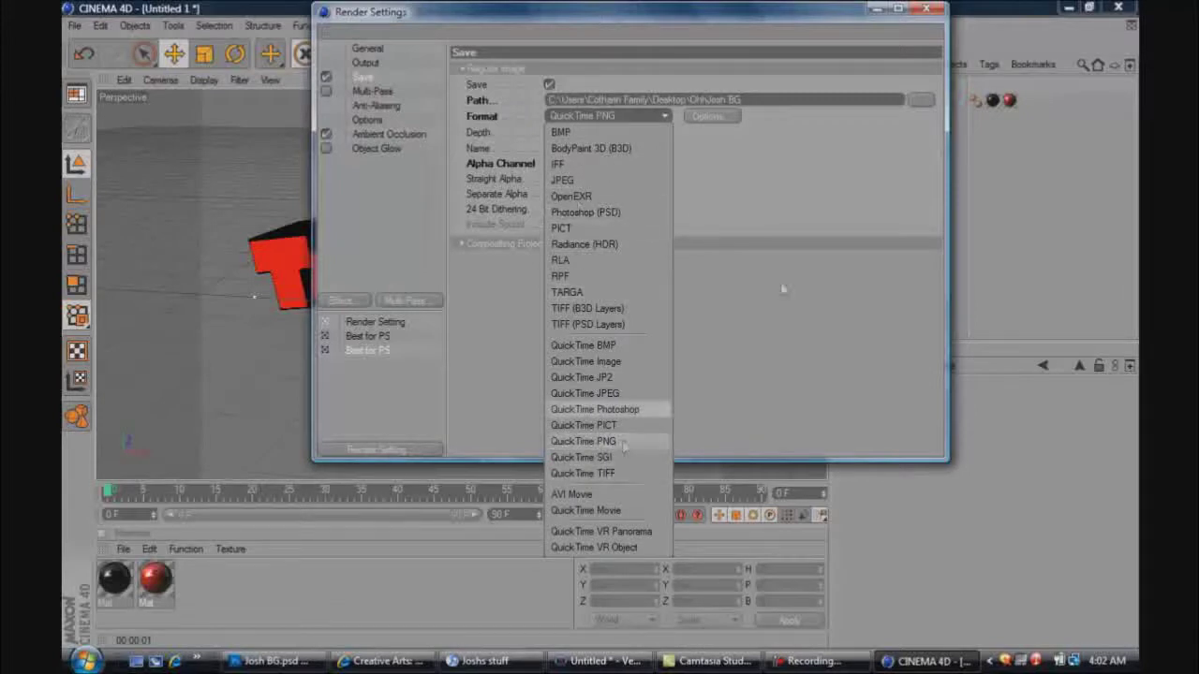
click(585, 441)
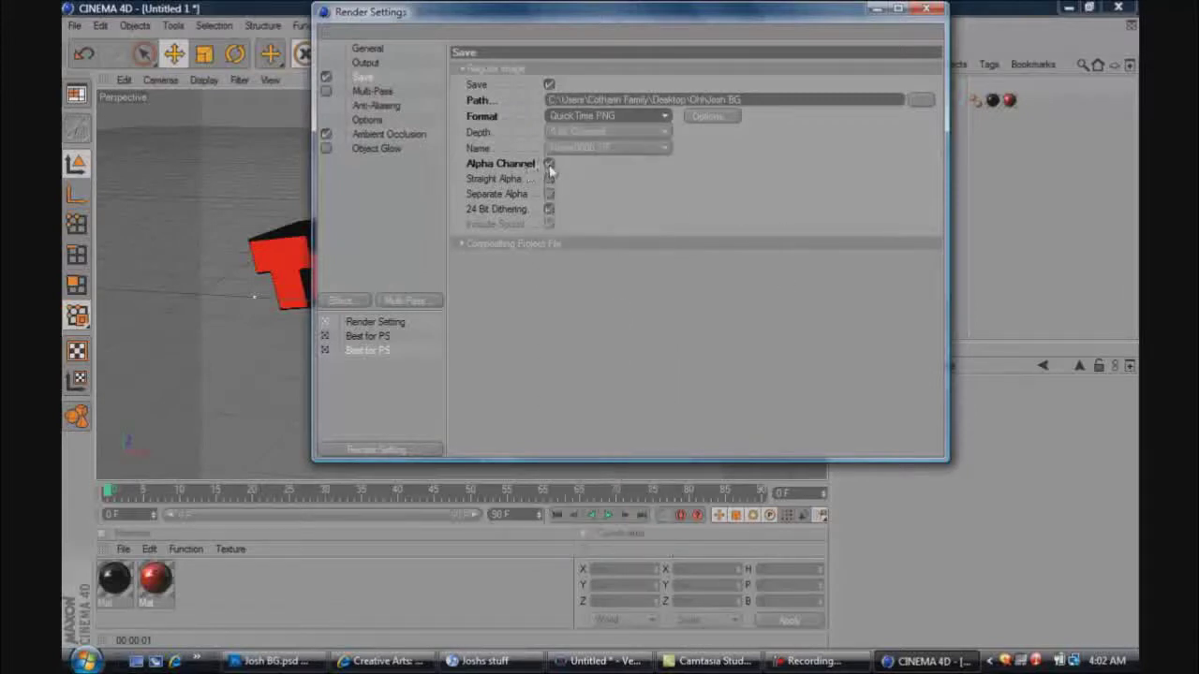
click(549, 164)
click(384, 135)
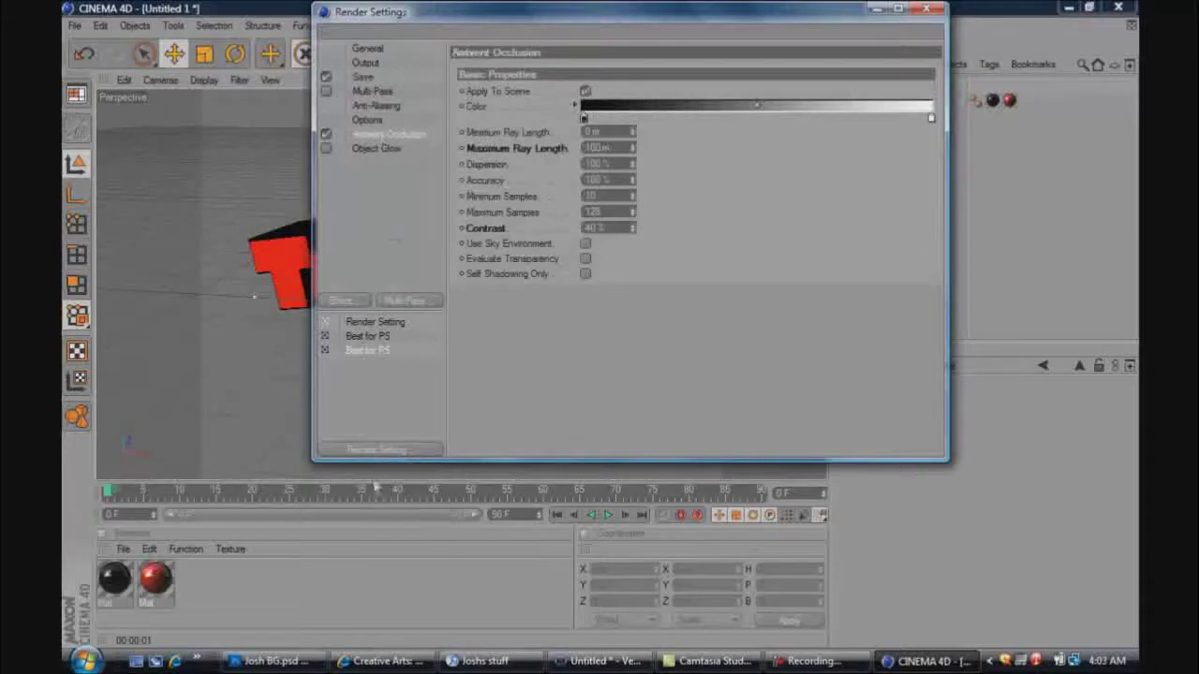
click(354, 302)
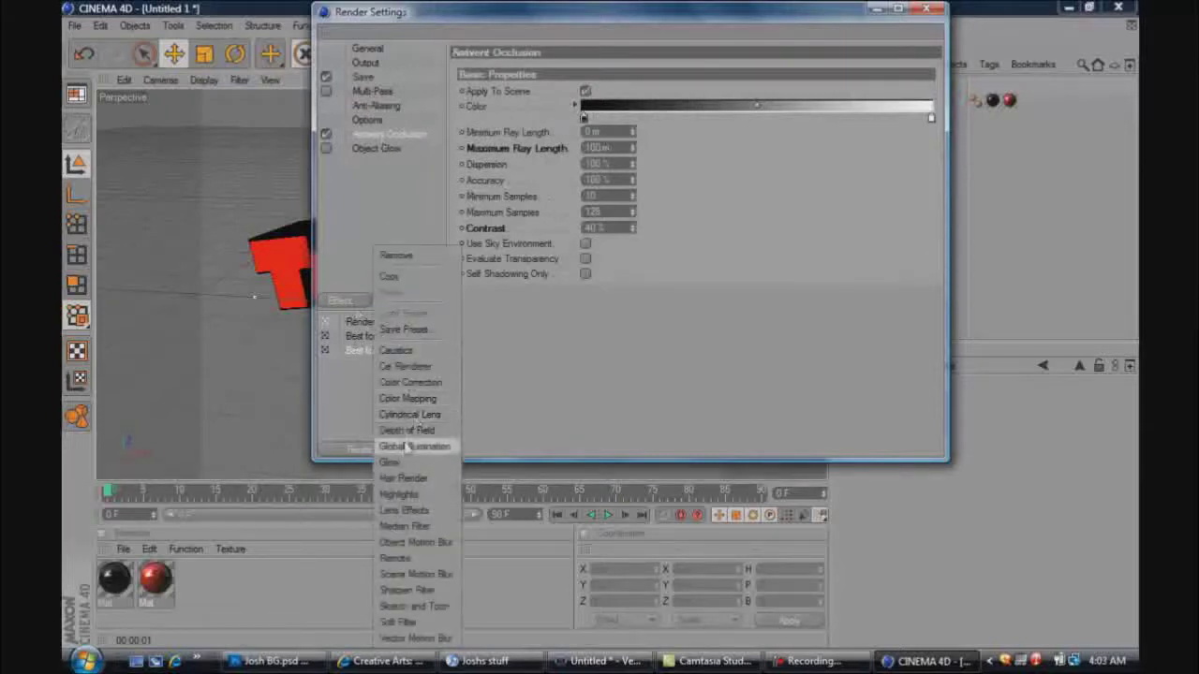
click(351, 285)
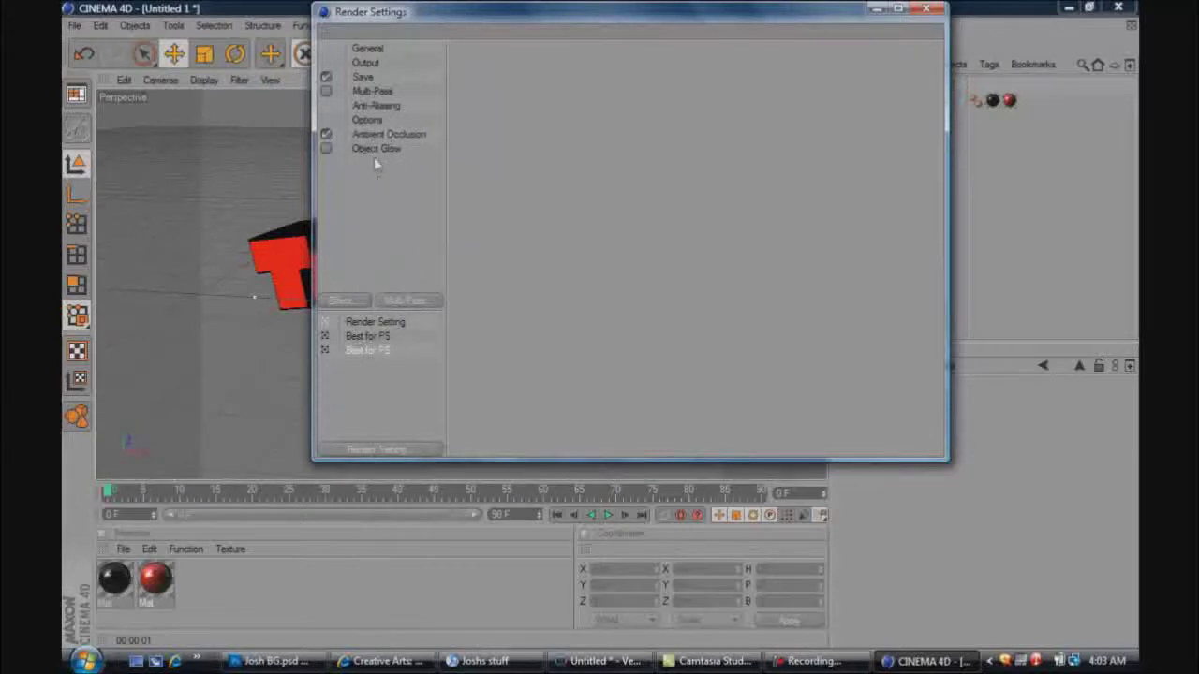
click(925, 8)
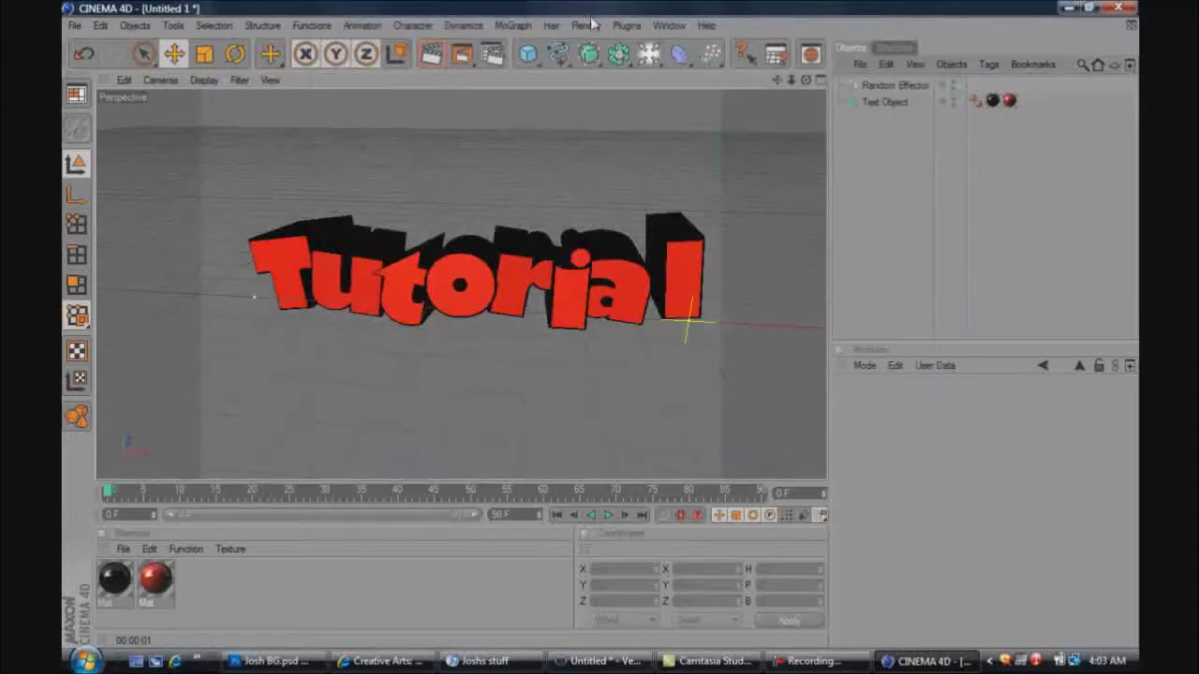
Activate the Best for PS render setting and render the scene to the Picture Viewer
click(586, 26)
click(604, 230)
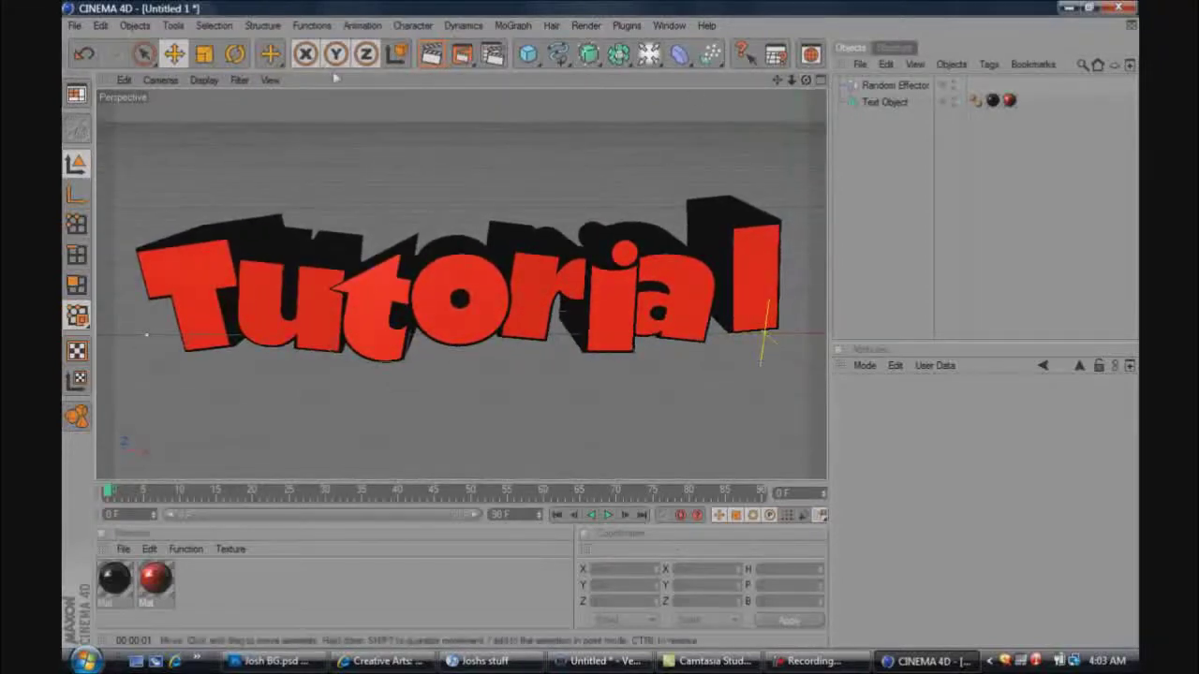
click(462, 53)
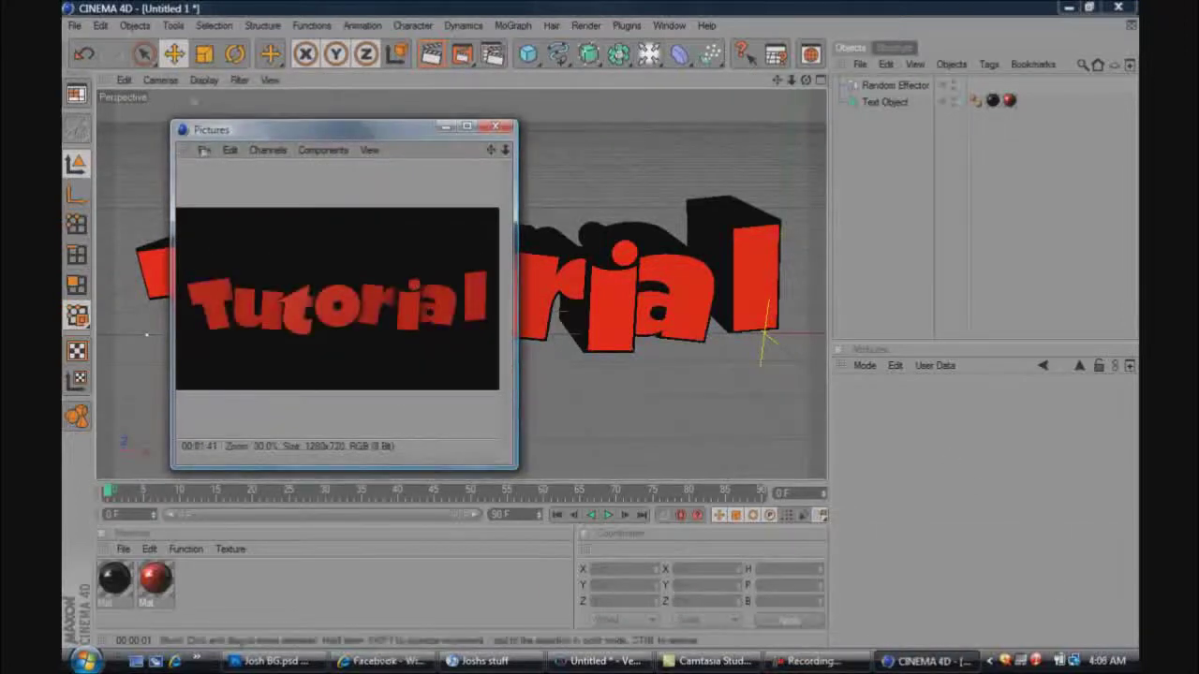
Save the render as a PNG named 'Tutorial' on the Desktop and close the Picture Viewer
click(204, 151)
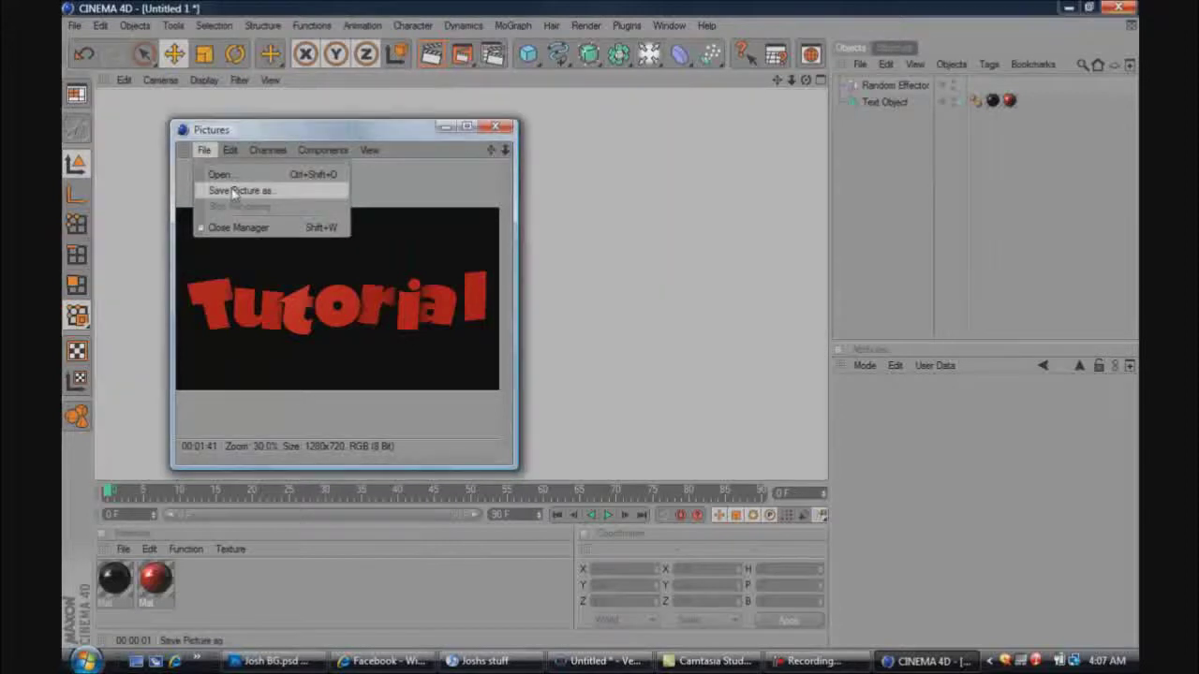
click(236, 191)
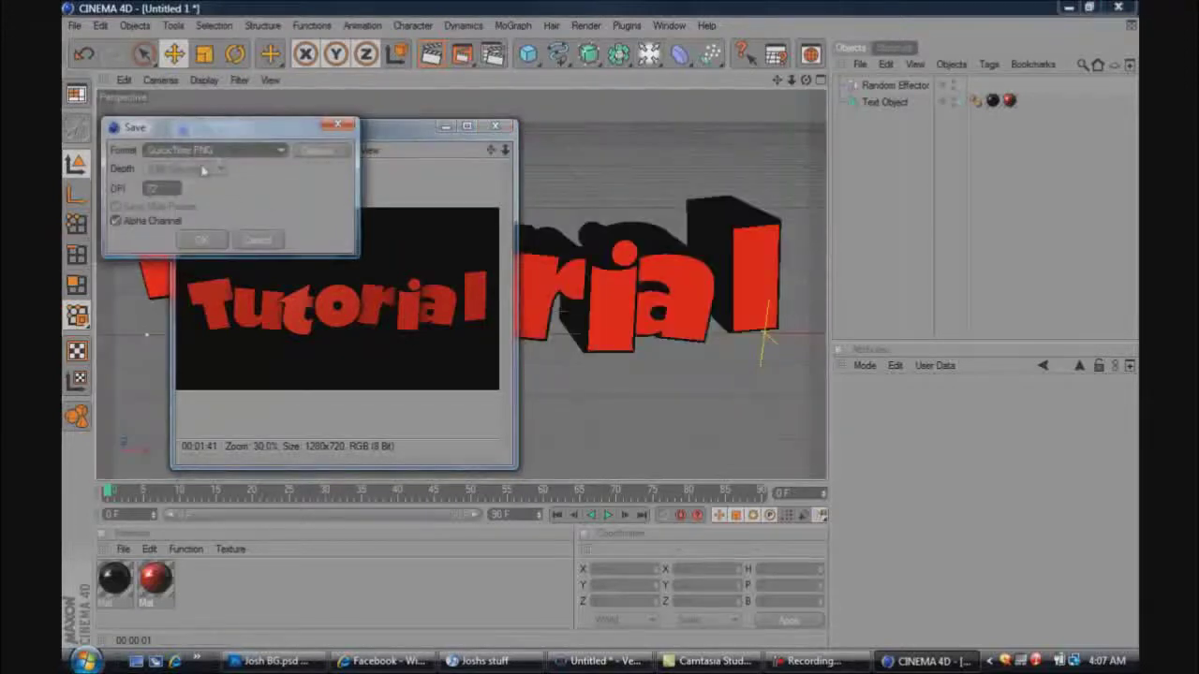
click(199, 240)
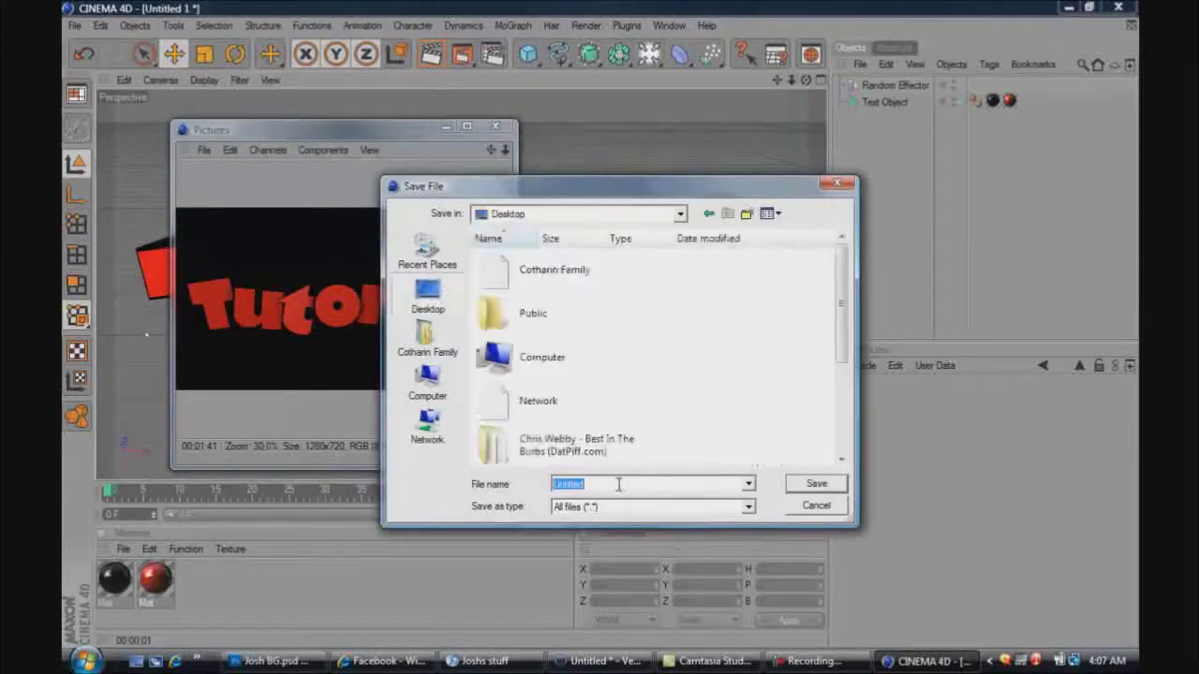
text(Tutorial)
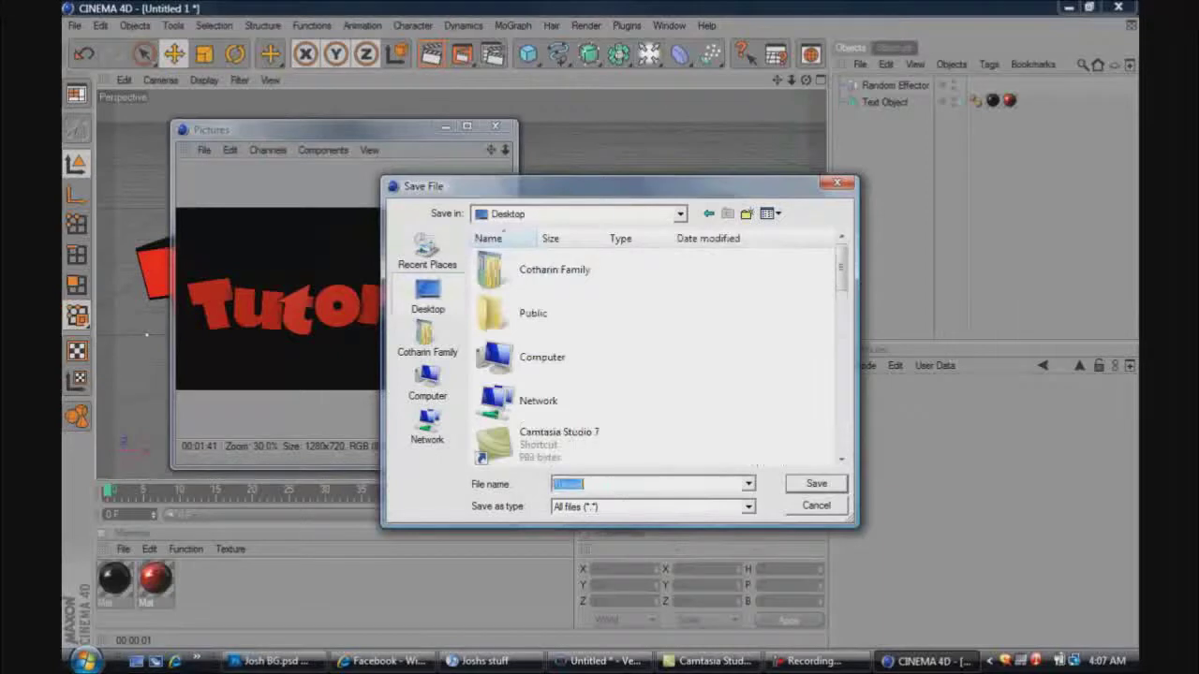
key(Return)
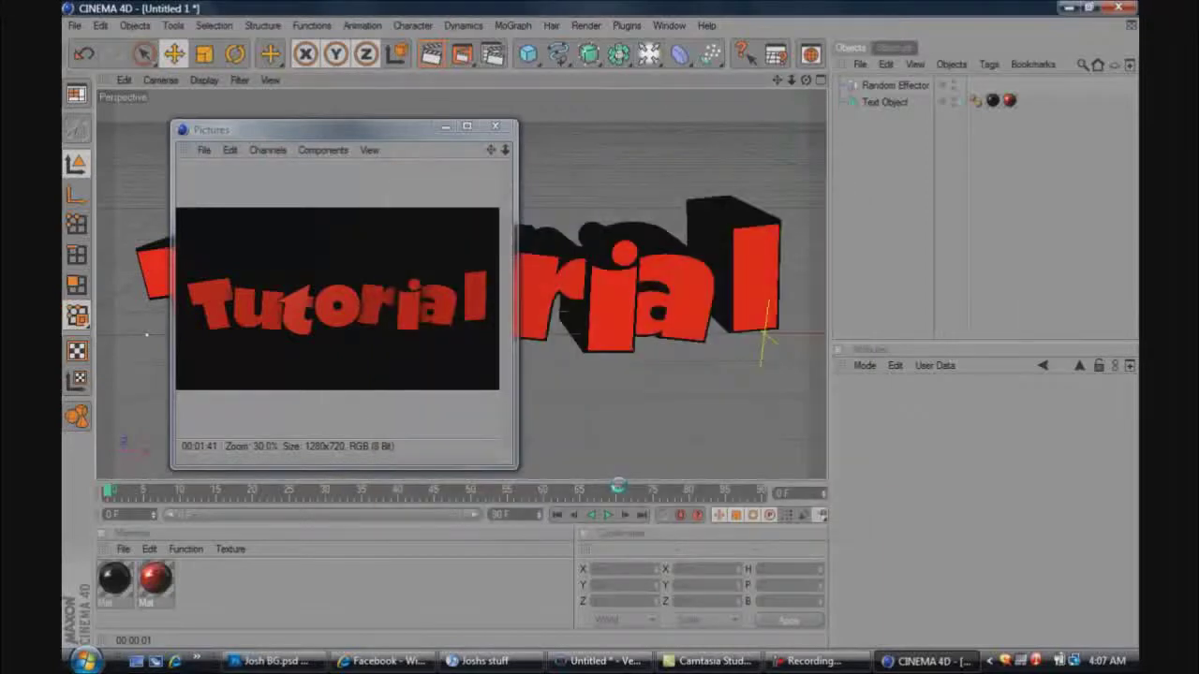
click(496, 126)
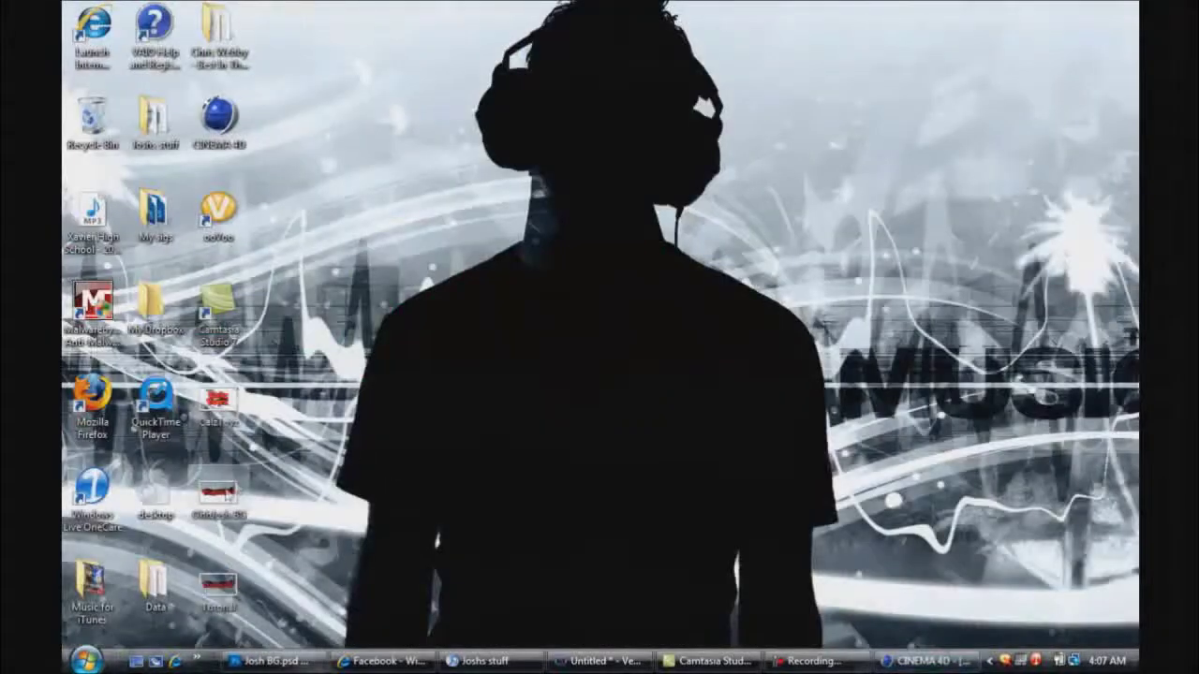
Open the rendered Tutorial PNG from the Windows desktop
double_click(216, 590)
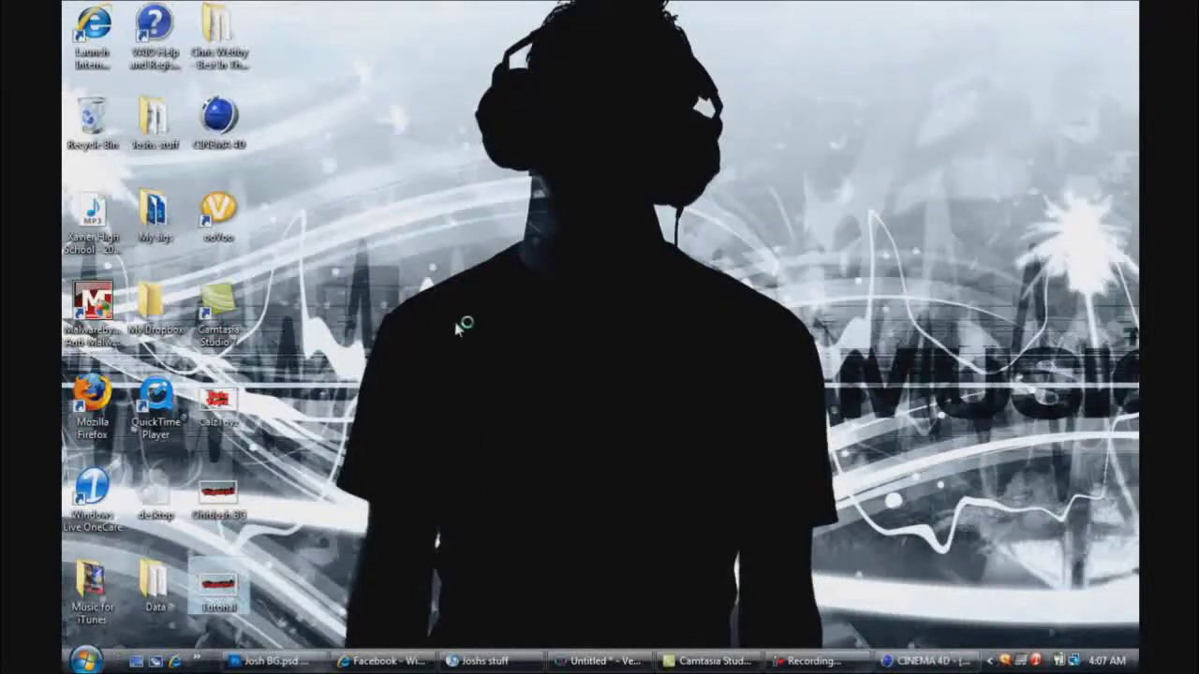